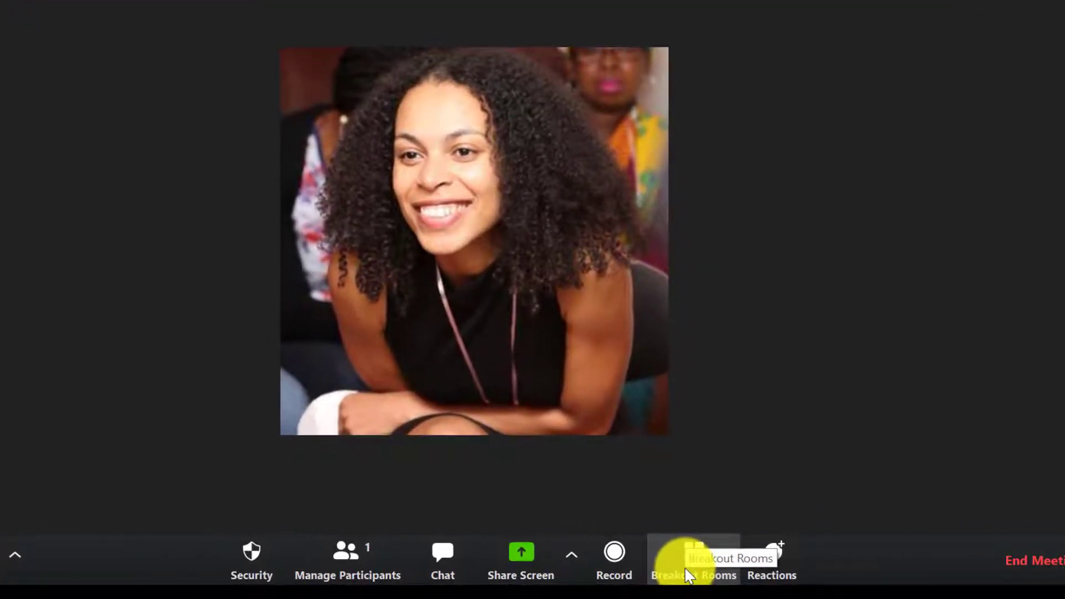
Create one breakout room in the meeting with automatic participant assignment.
click(711, 574)
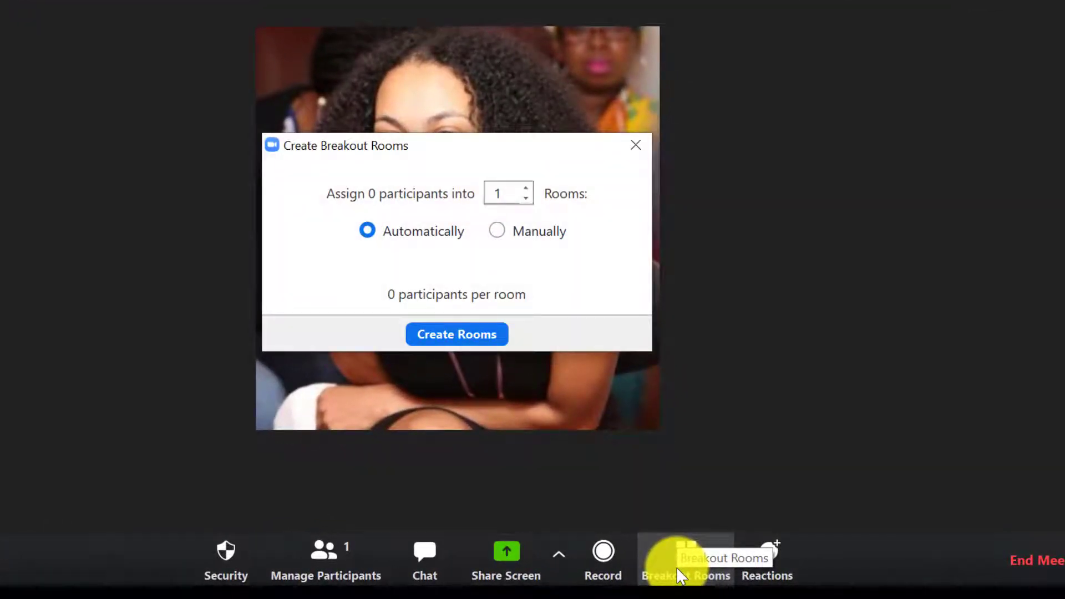
click(457, 335)
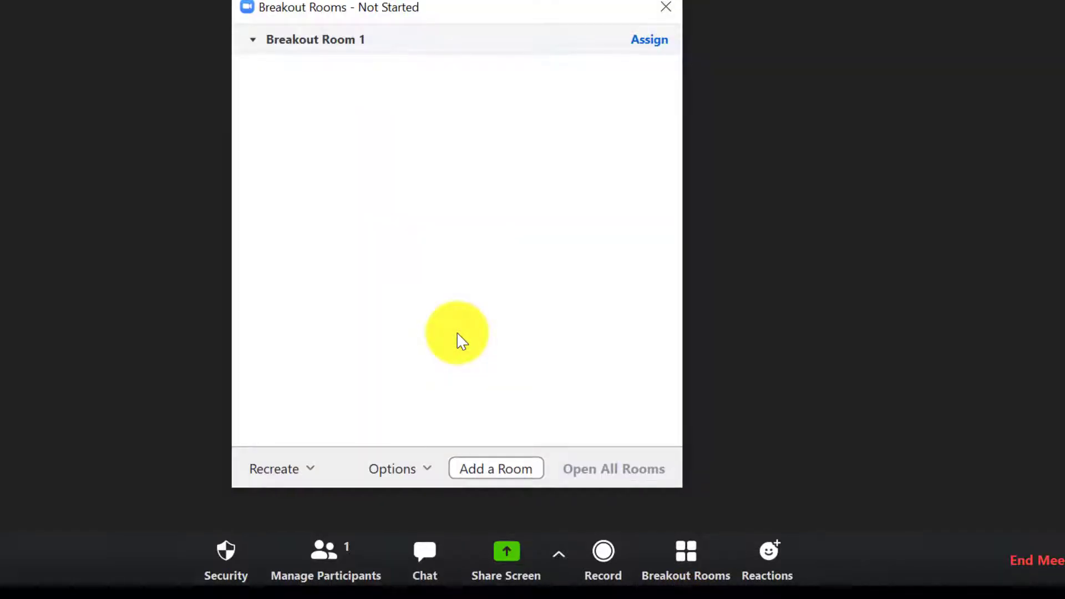
mouse_move(401, 49)
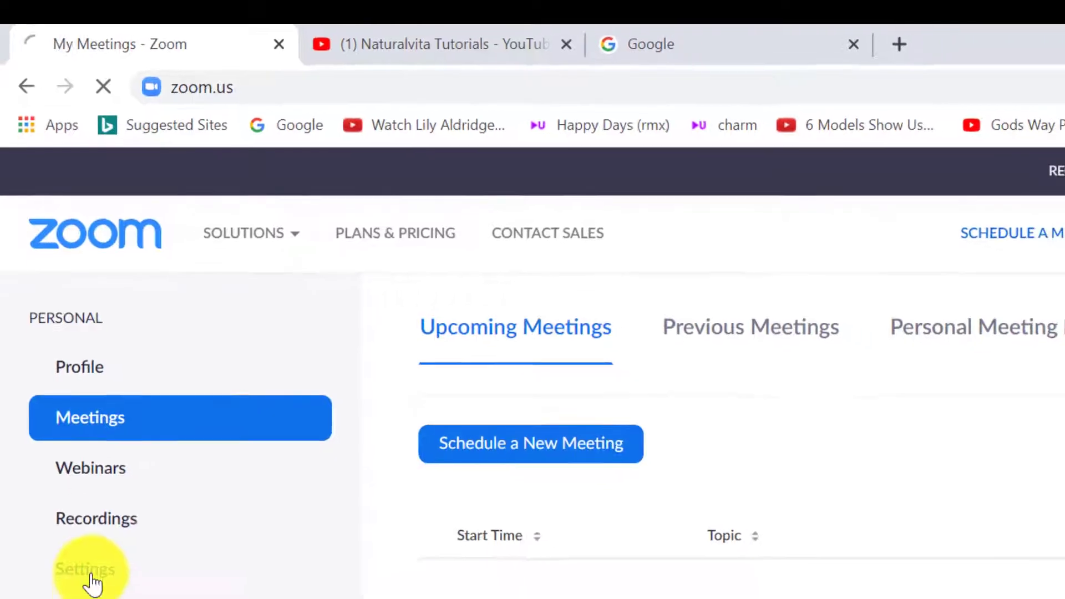
In the Zoom web settings, enable Breakout room and allow the host to assign participants to breakout rooms when scheduling.
click(95, 595)
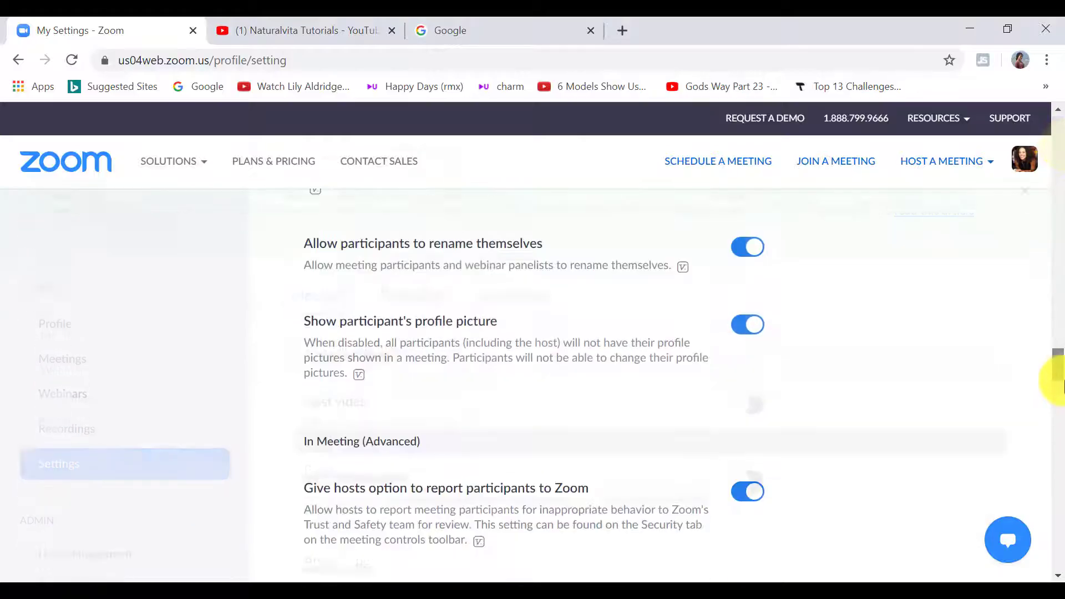
drag(1057, 382, 1058, 396)
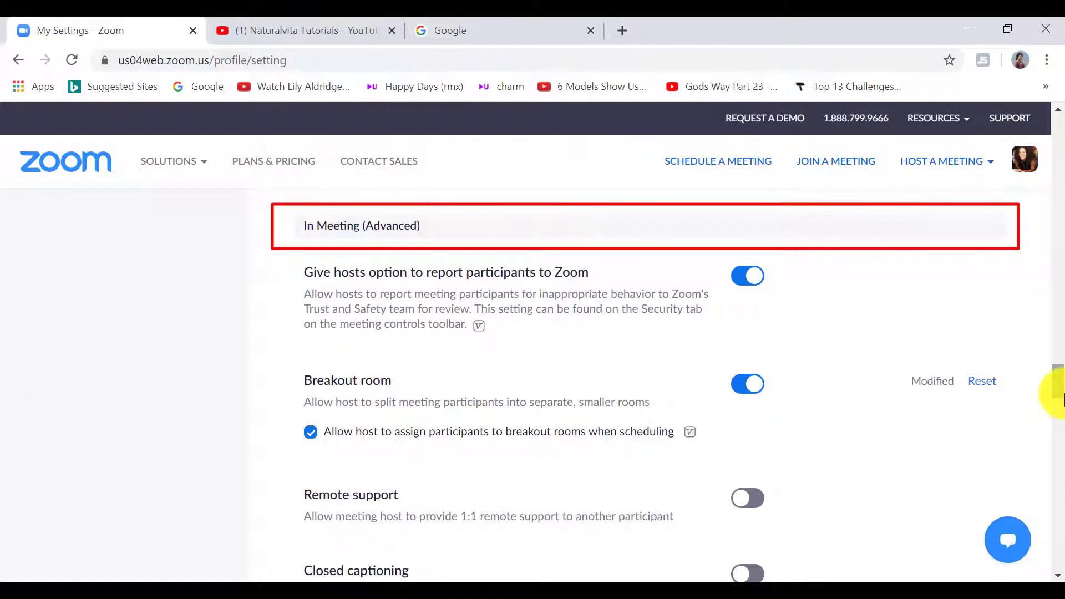
click(750, 385)
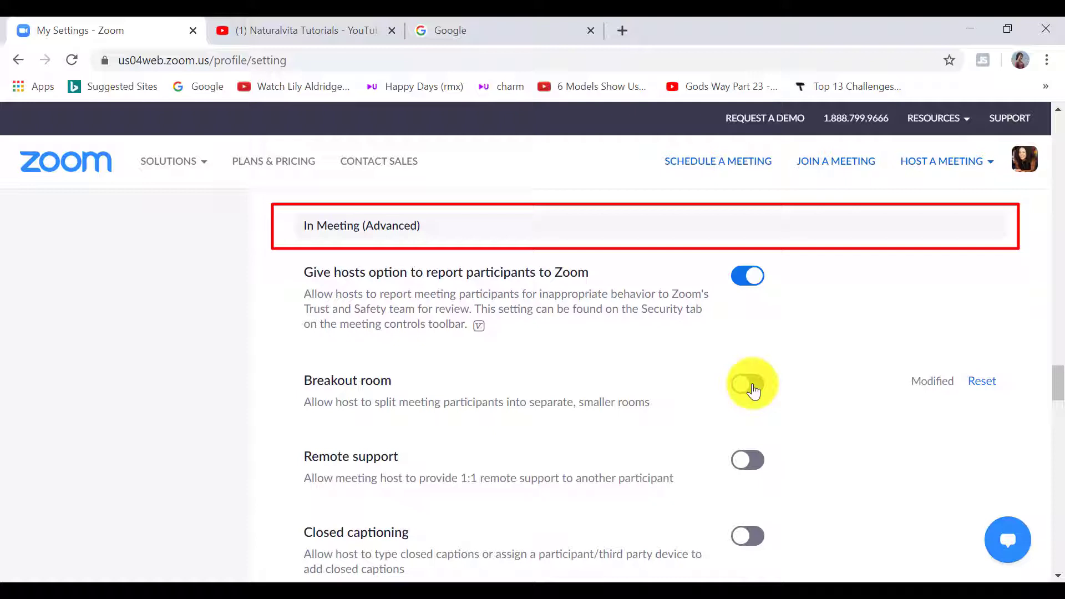
click(751, 386)
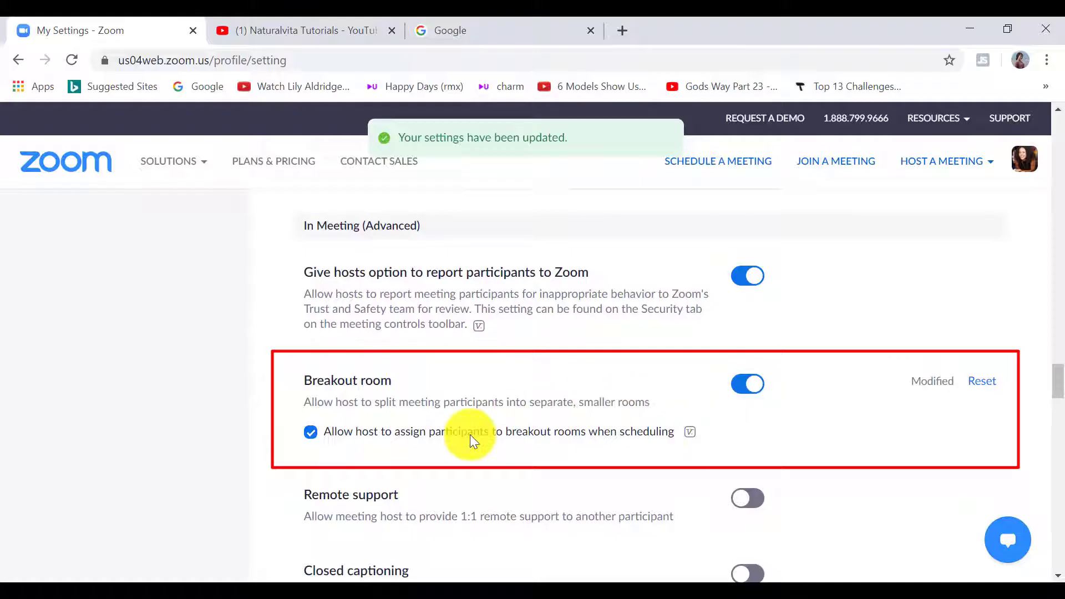
click(312, 433)
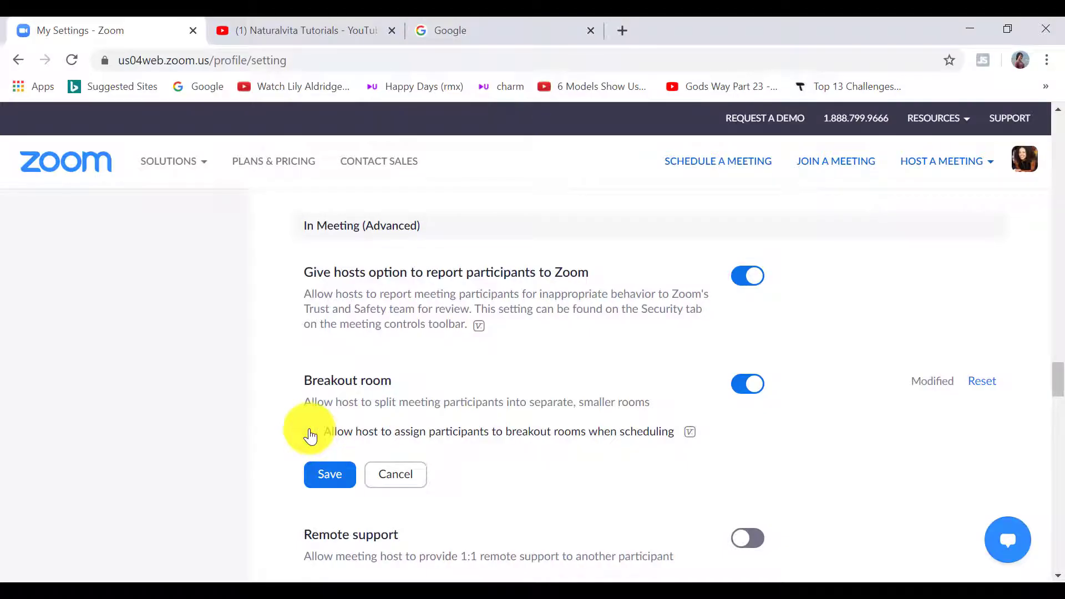
click(311, 432)
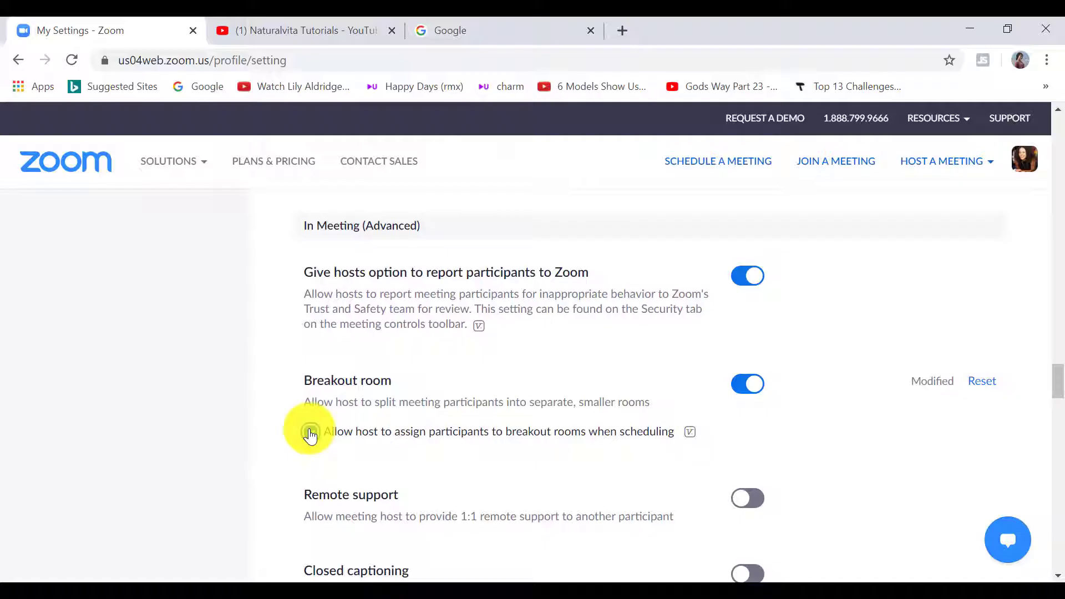
click(311, 432)
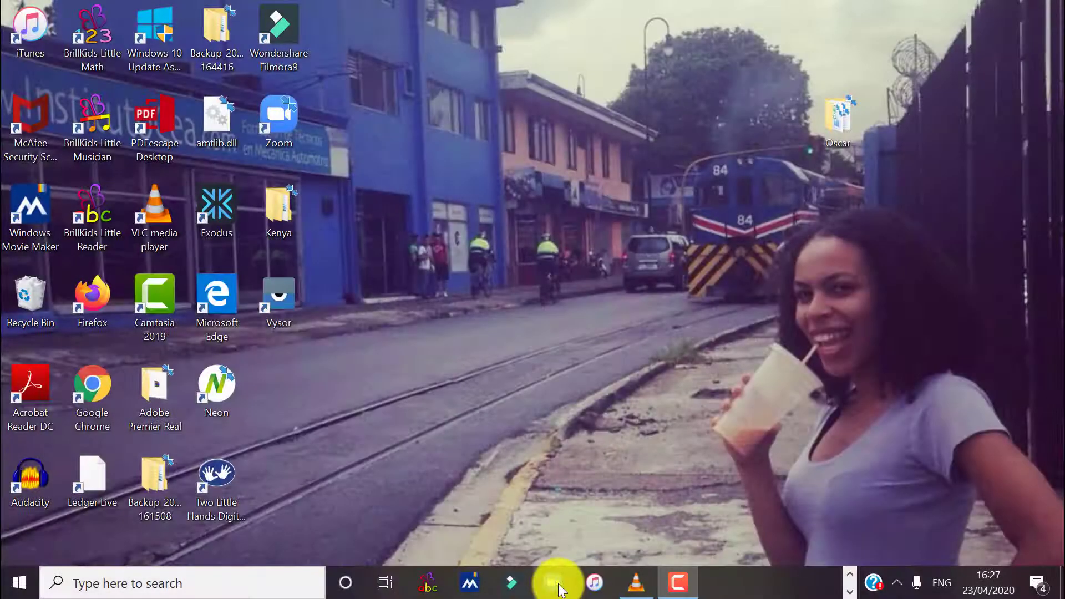
Switch to the Zoom desktop app, start a new meeting and open its breakout rooms.
click(555, 582)
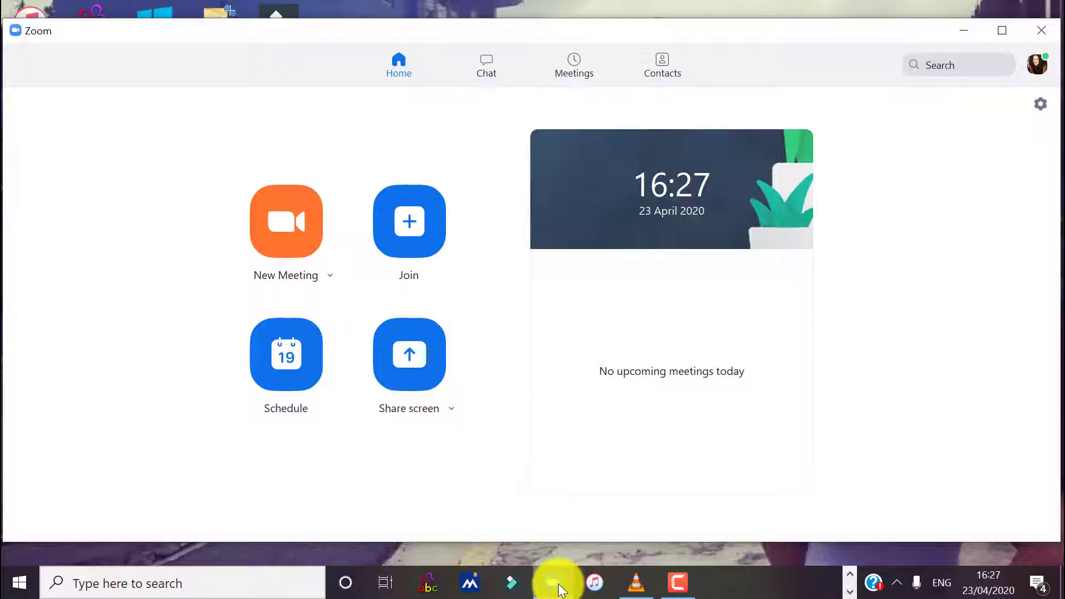
click(289, 253)
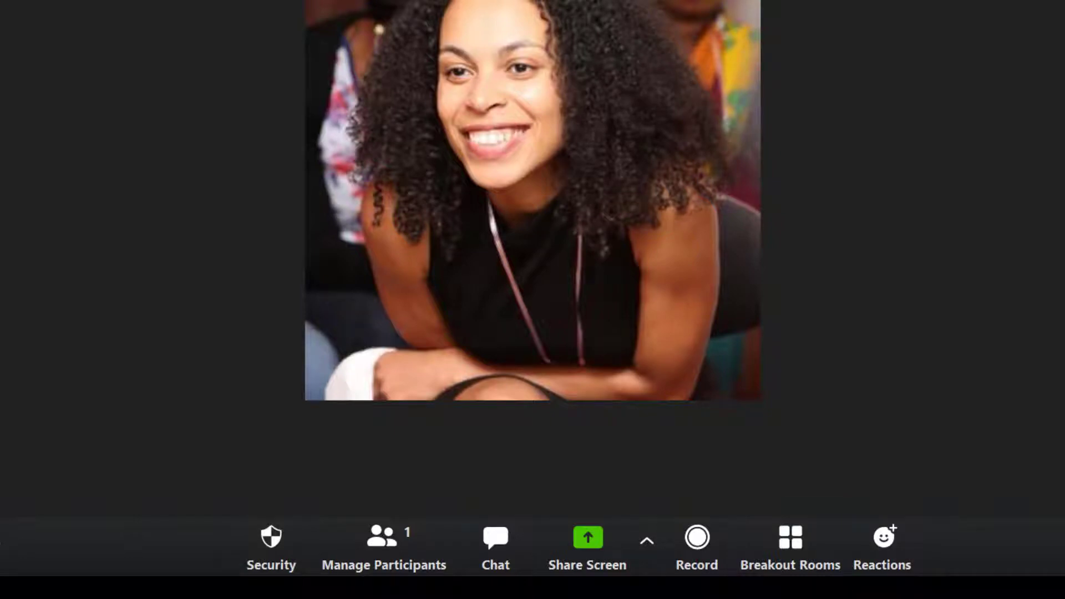
click(781, 559)
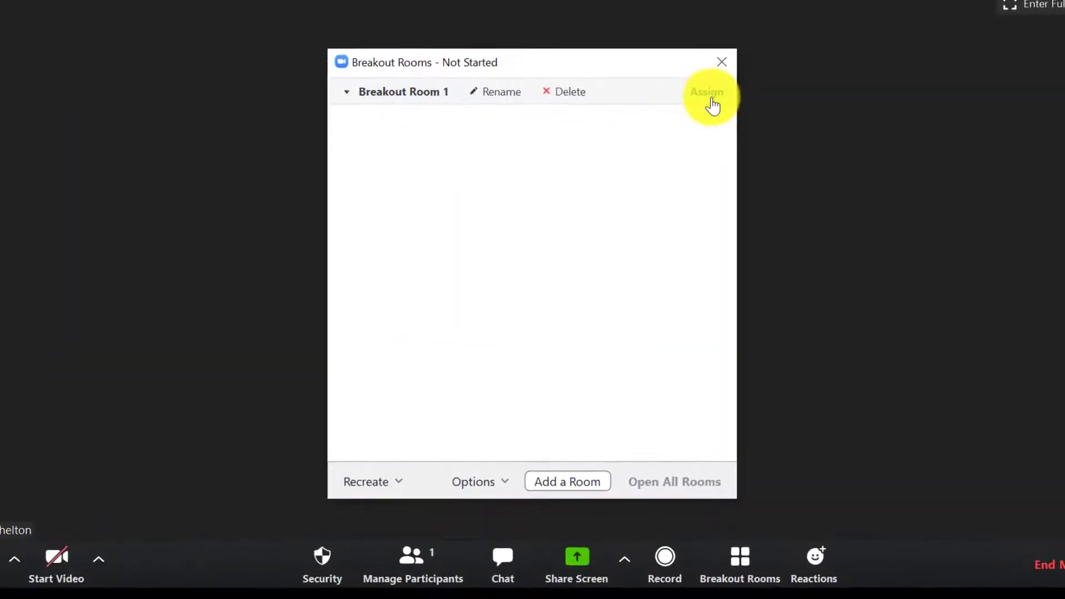
Check participant assignment for Breakout Room 1 and add two more breakout rooms.
click(693, 133)
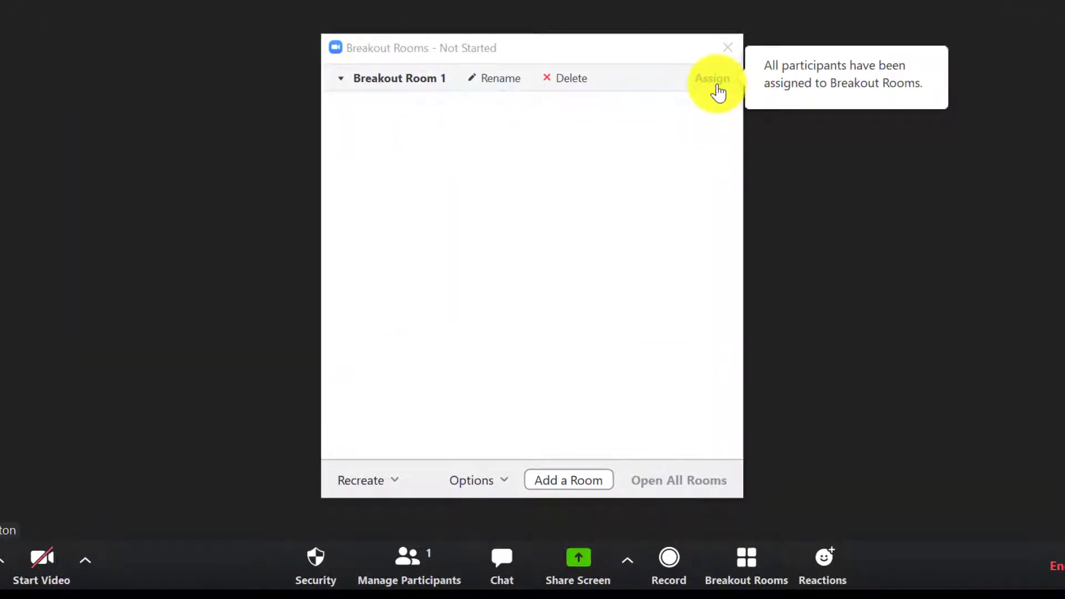
click(574, 480)
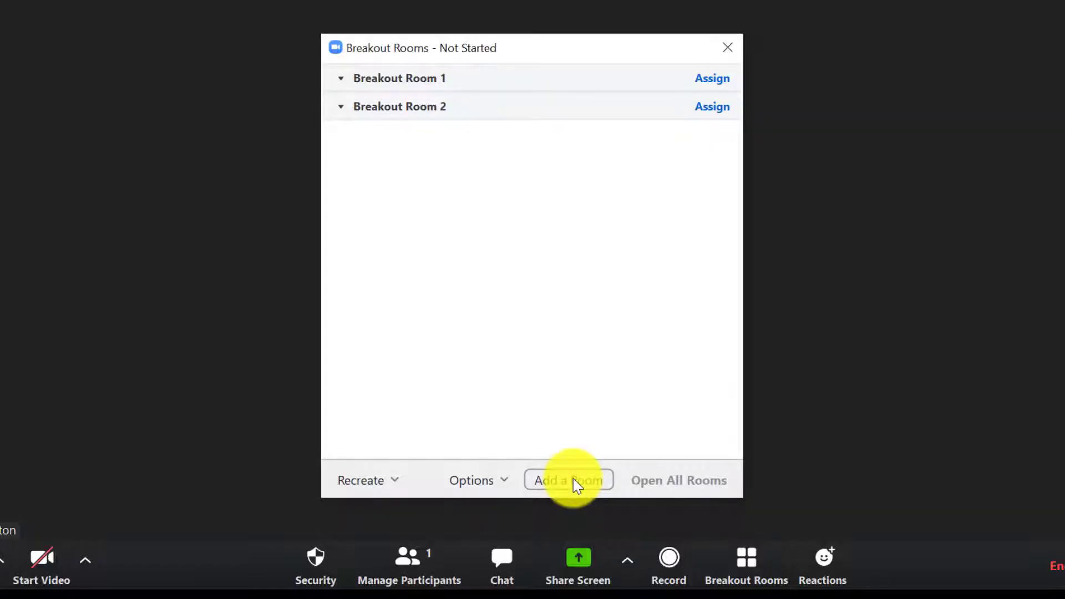
click(574, 480)
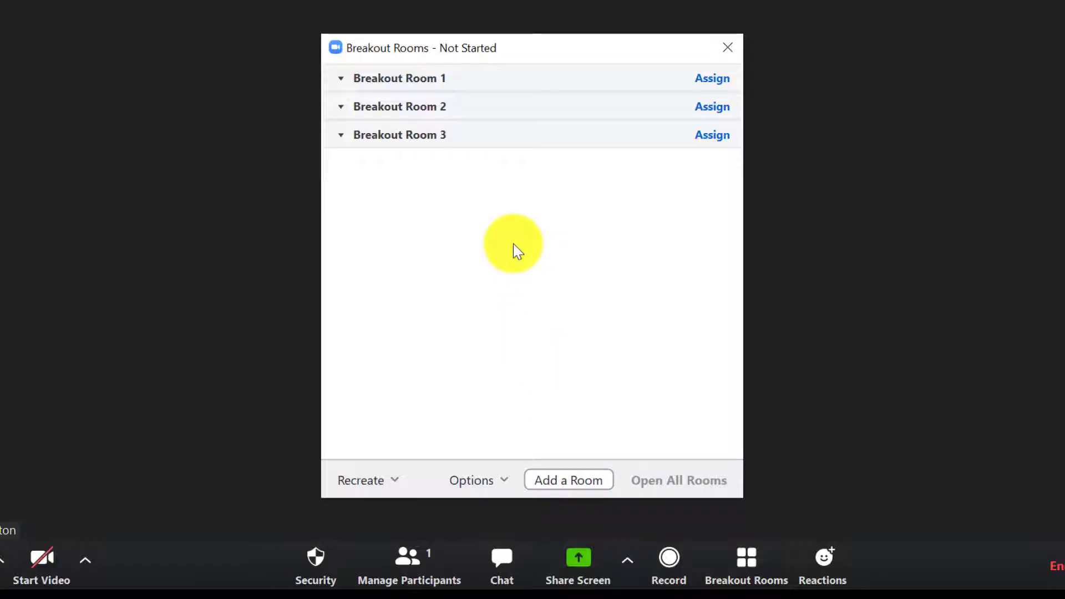
mouse_move(485, 143)
mouse_move(471, 85)
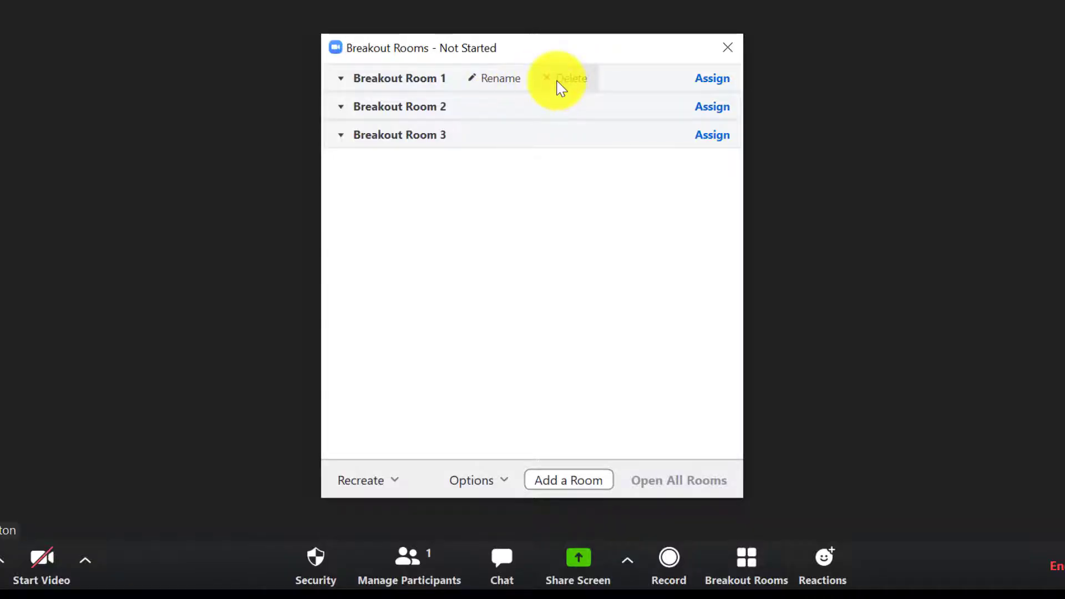
mouse_move(566, 118)
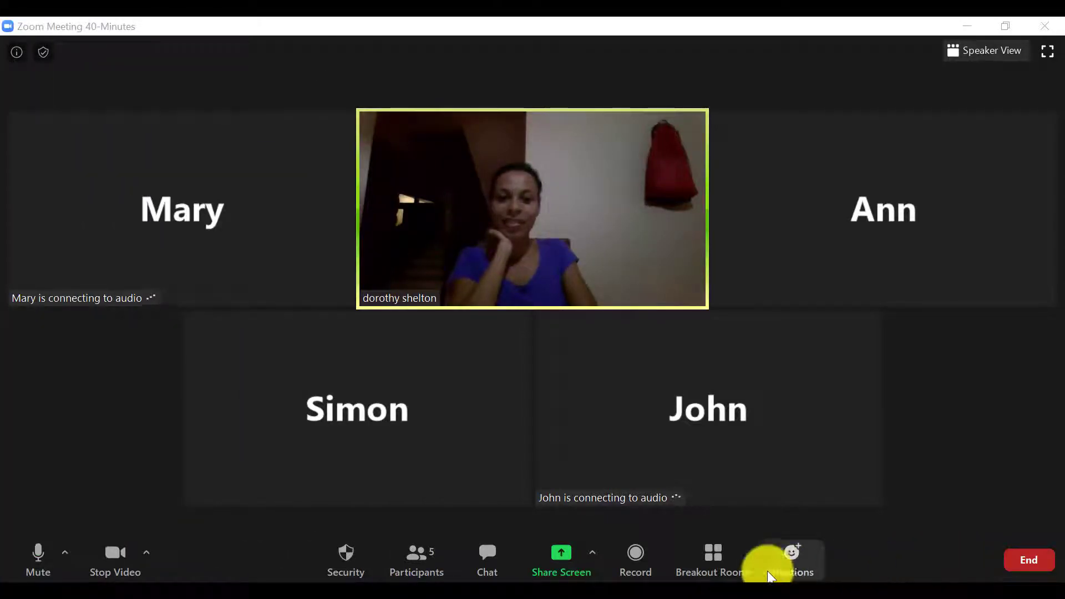
Create 2 breakout rooms in the five-person meeting, with the participants assigned automatically.
click(715, 569)
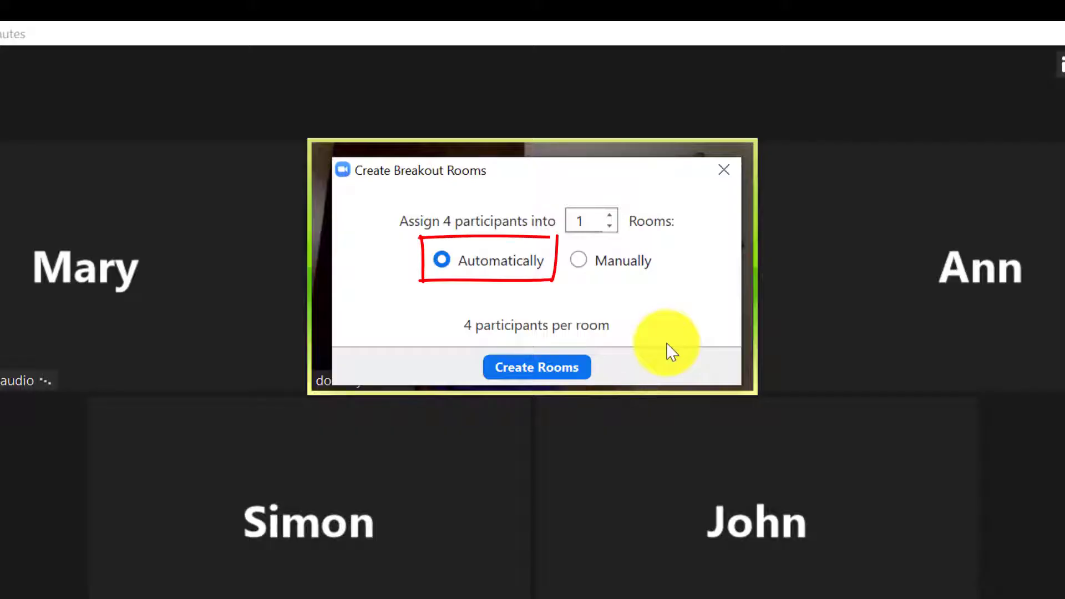
click(611, 215)
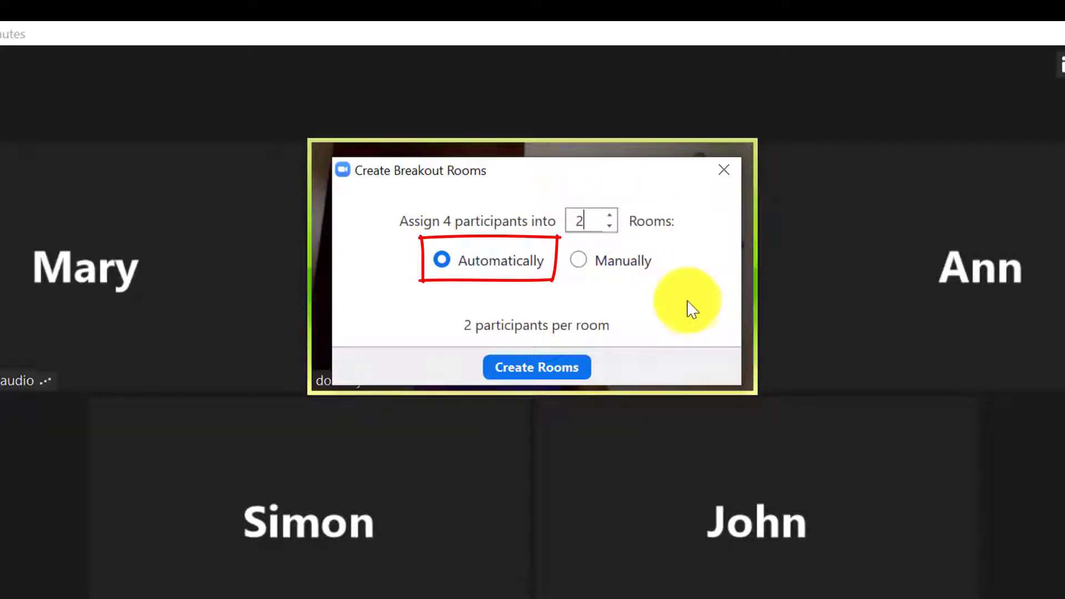
click(554, 366)
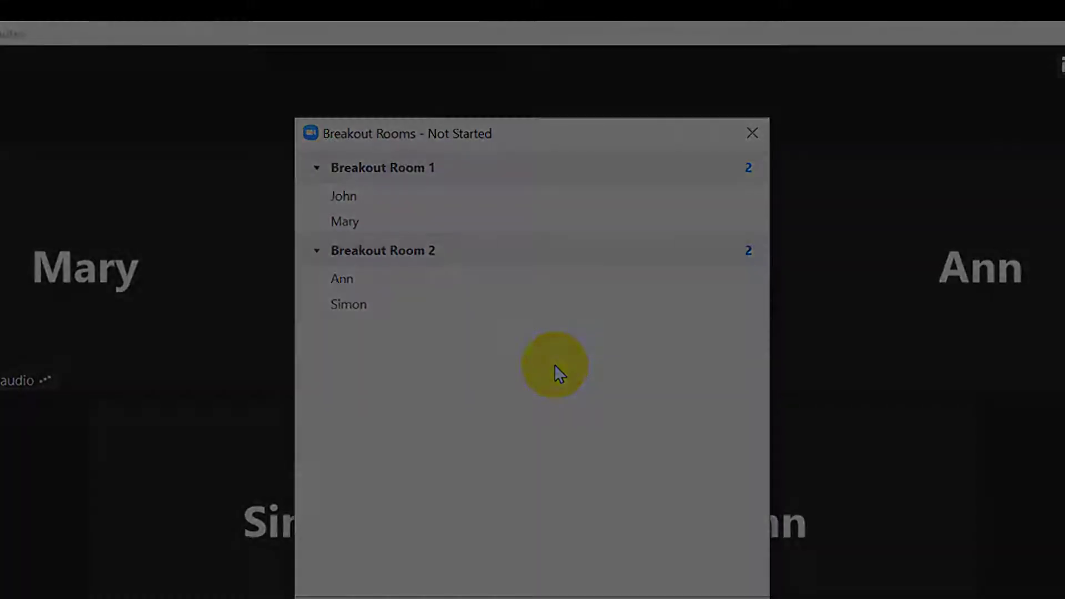
Move the first participant of Breakout Room 1 to Breakout Room 2 and back to Breakout Room 1.
mouse_move(627, 196)
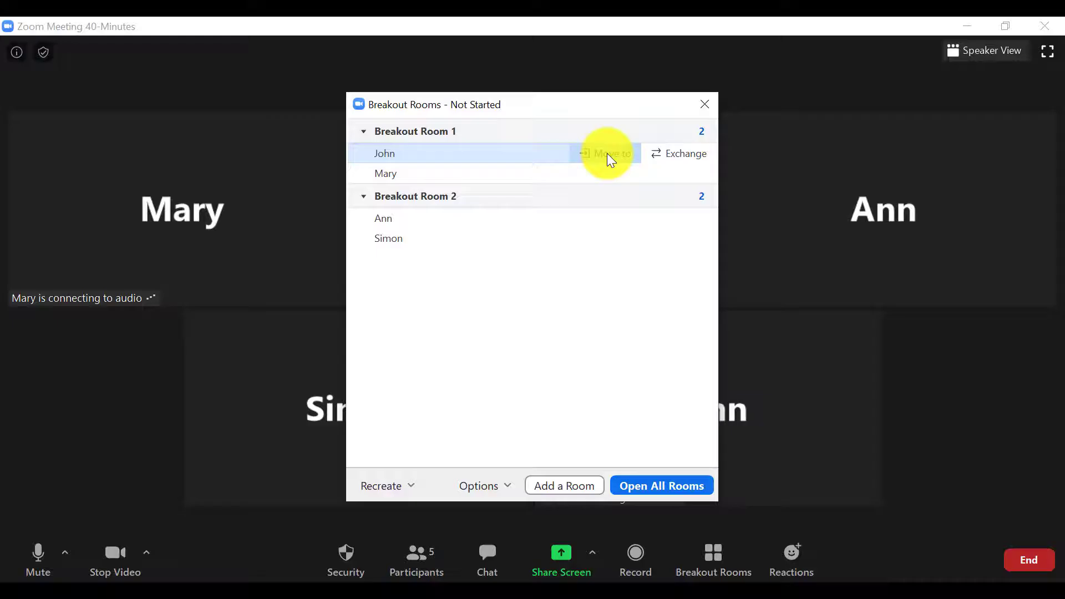
click(608, 156)
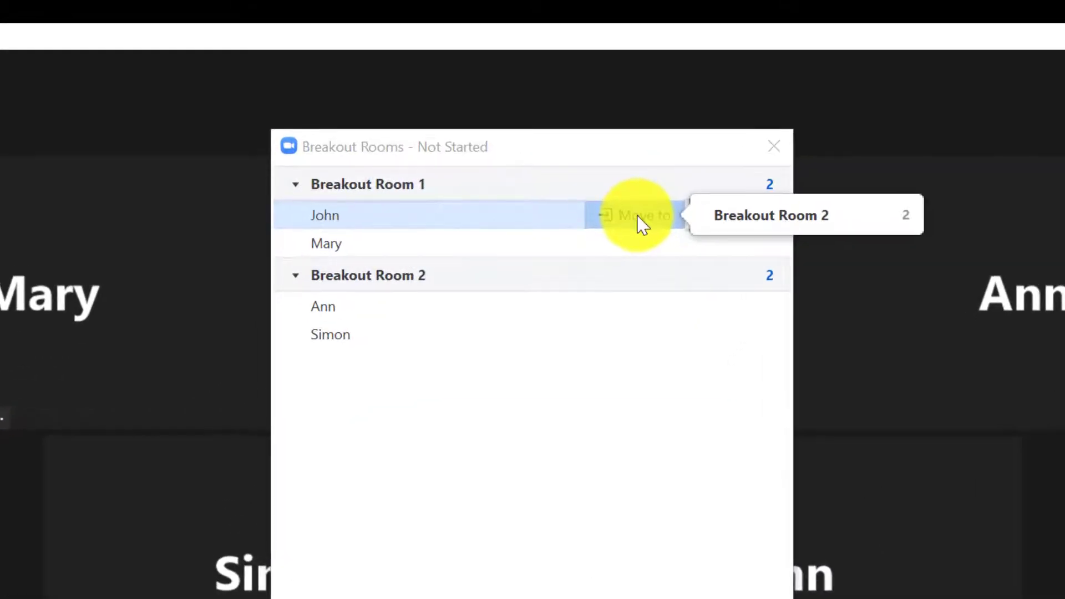
click(738, 220)
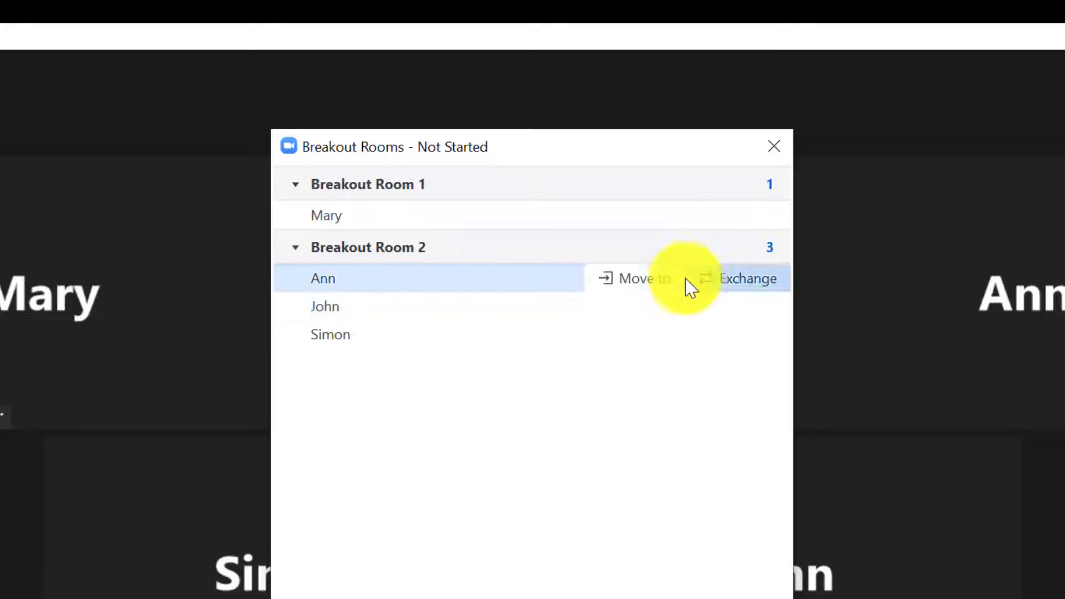
click(646, 311)
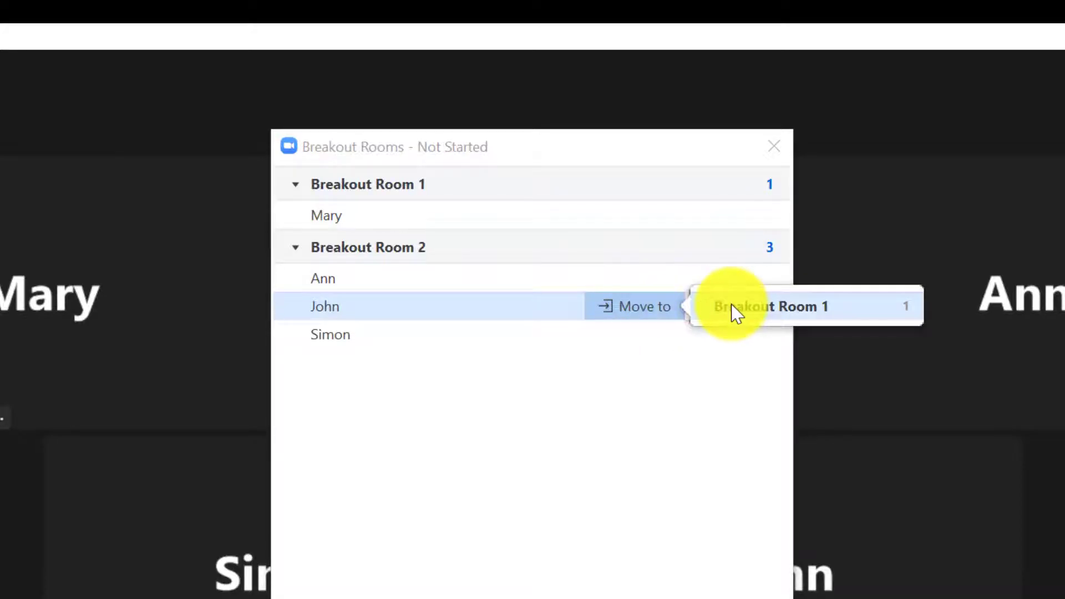
click(751, 312)
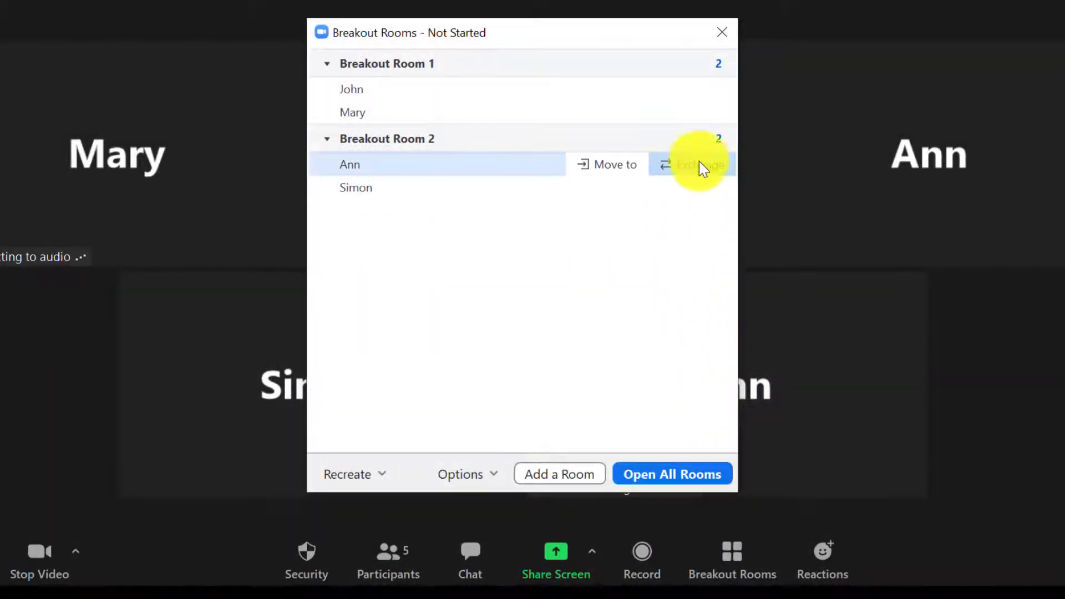
Exchange the first participant of Breakout Room 1 with the first participant of Breakout Room 2.
mouse_move(704, 92)
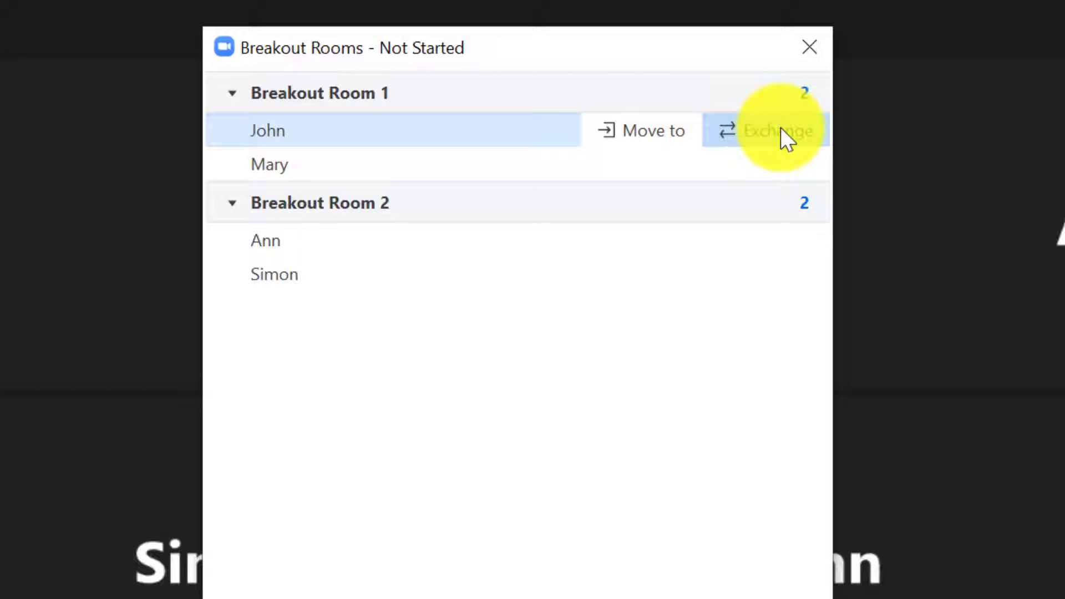
click(781, 128)
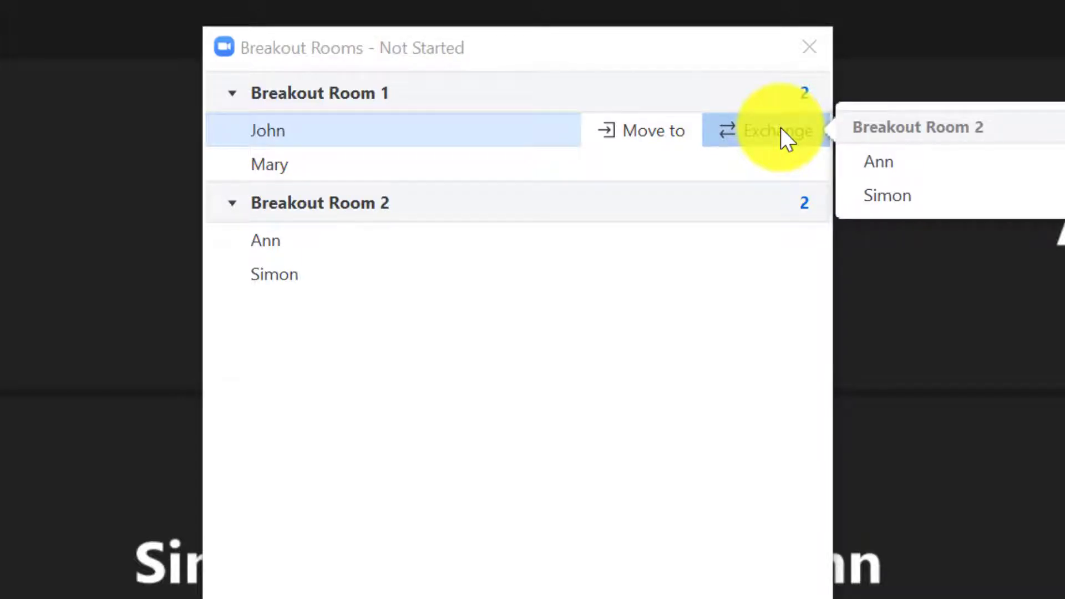
click(880, 161)
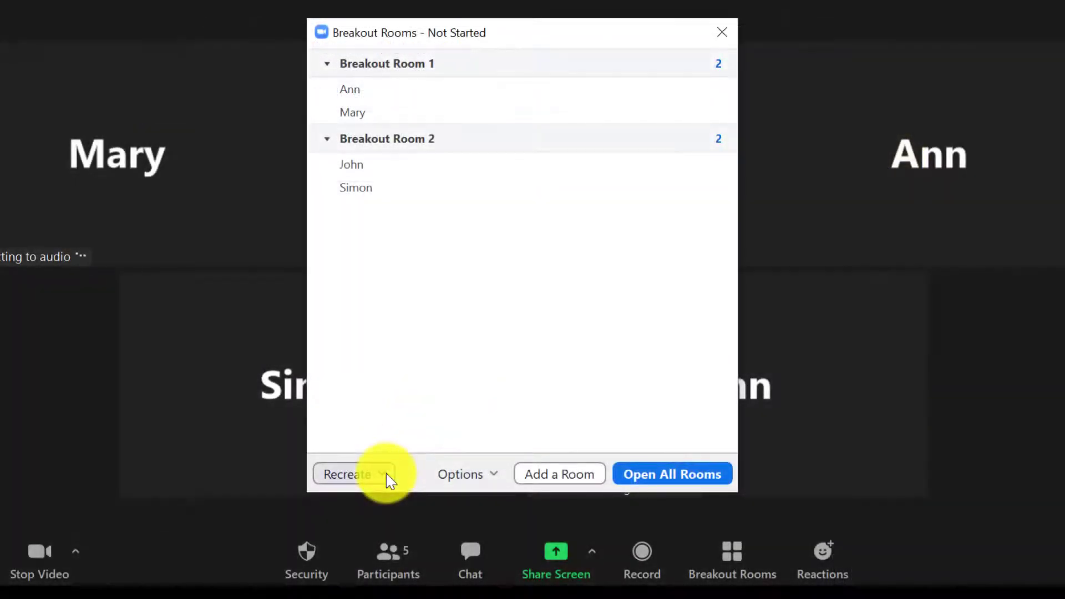
Look at the settings for recreating all breakout rooms without applying them.
click(386, 474)
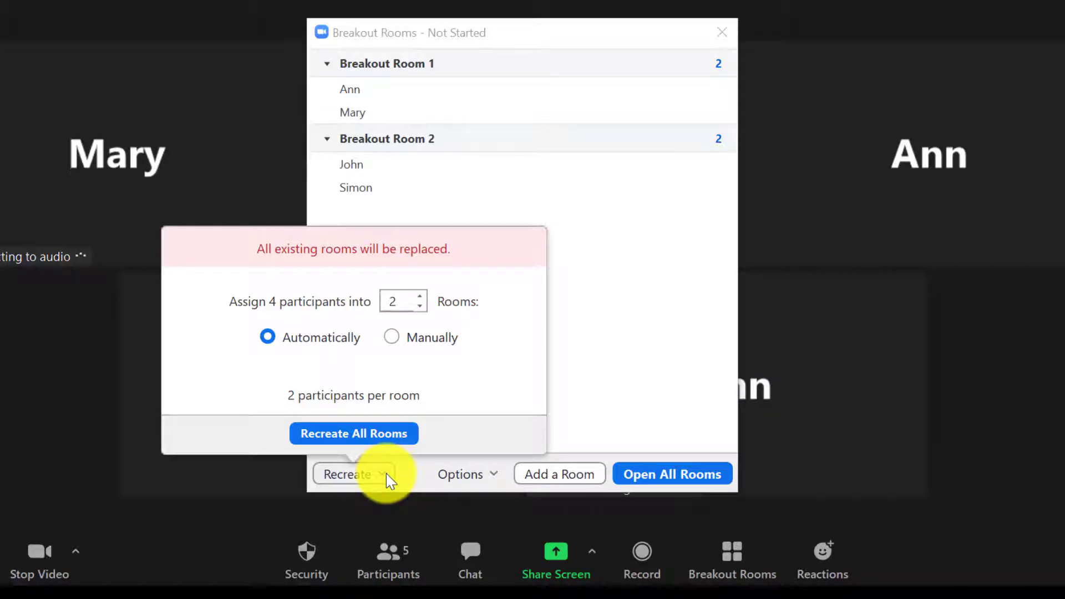
click(386, 473)
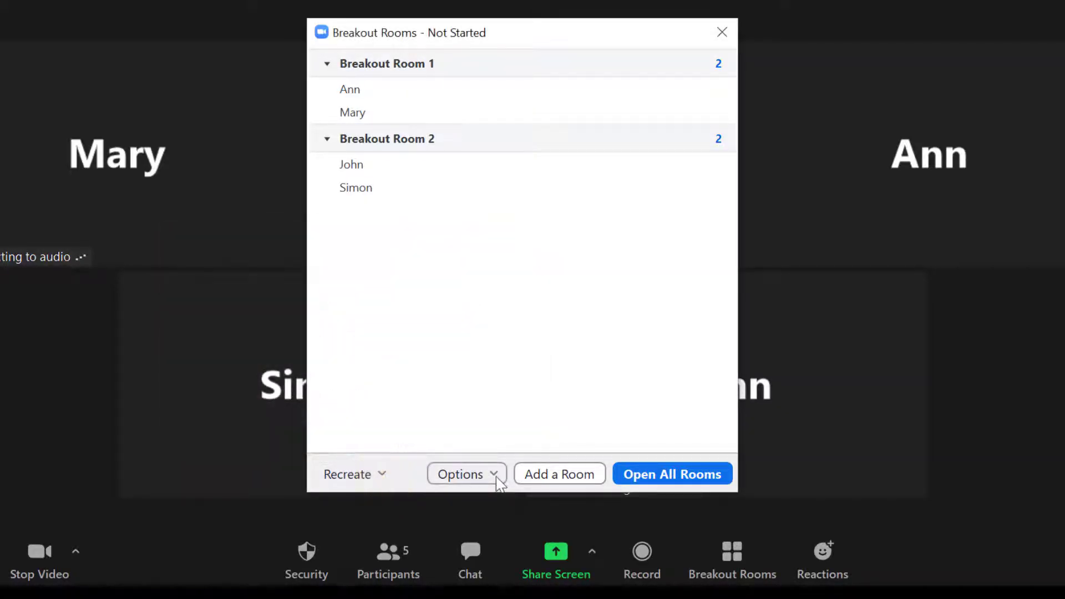
Set the breakout room options to move all participants into rooms automatically and close the rooms automatically after 10 minutes.
click(496, 476)
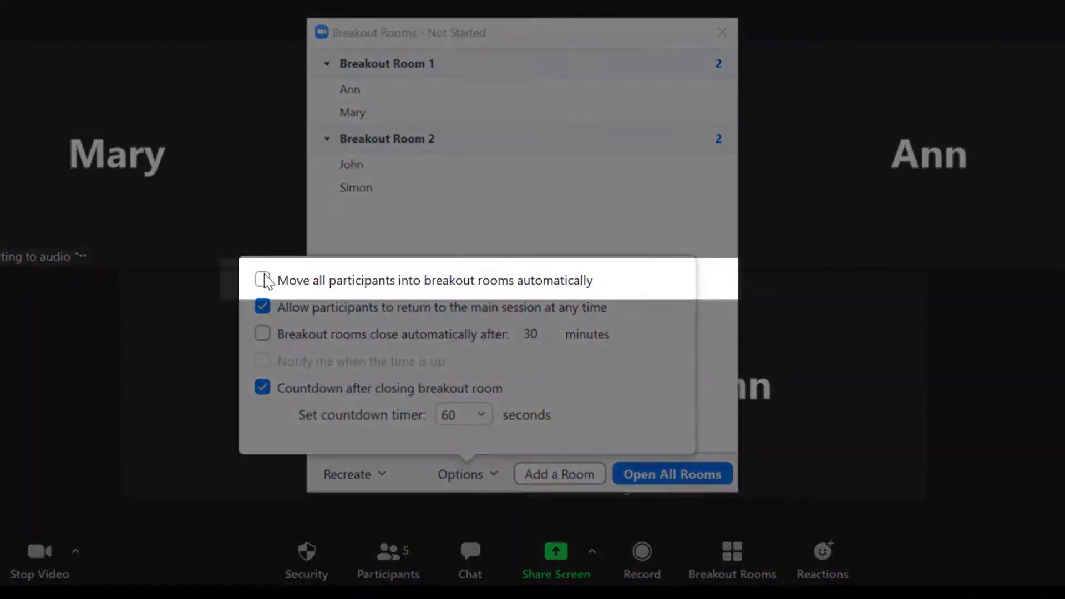
click(264, 280)
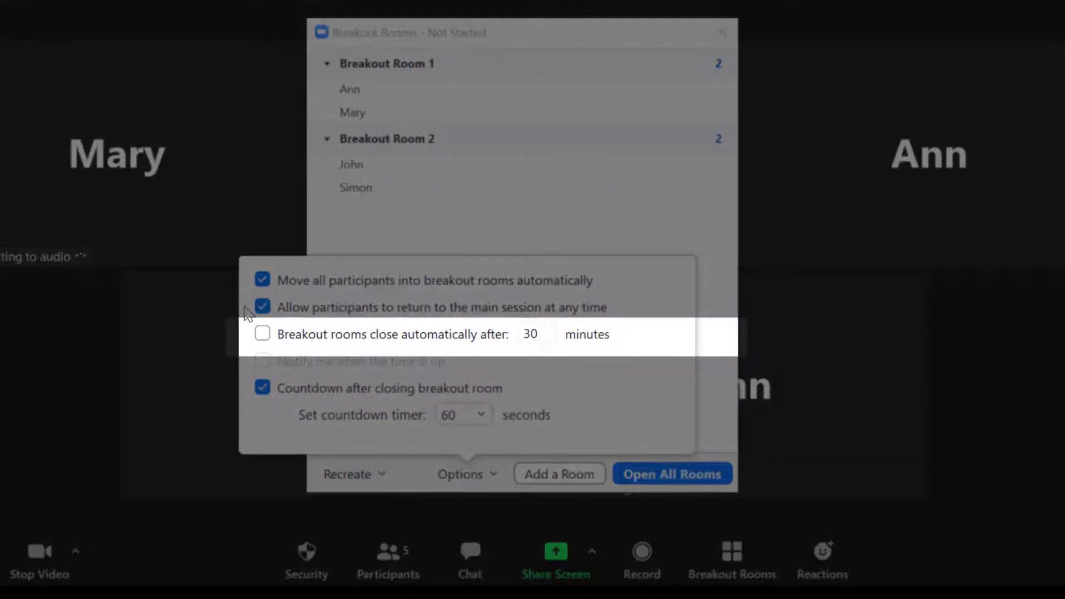
click(254, 336)
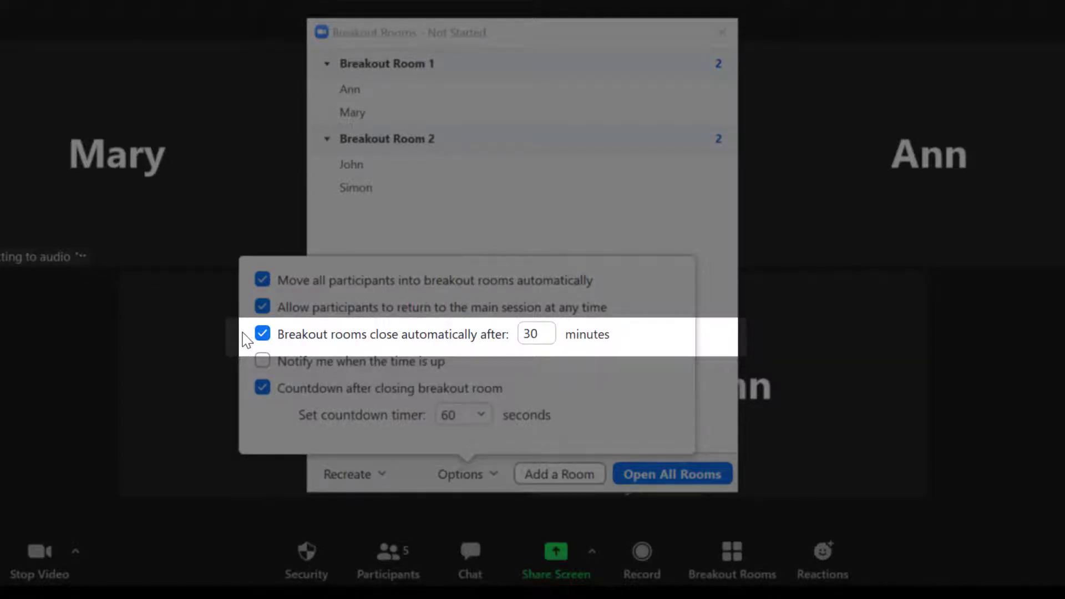
double_click(534, 333)
text(10)
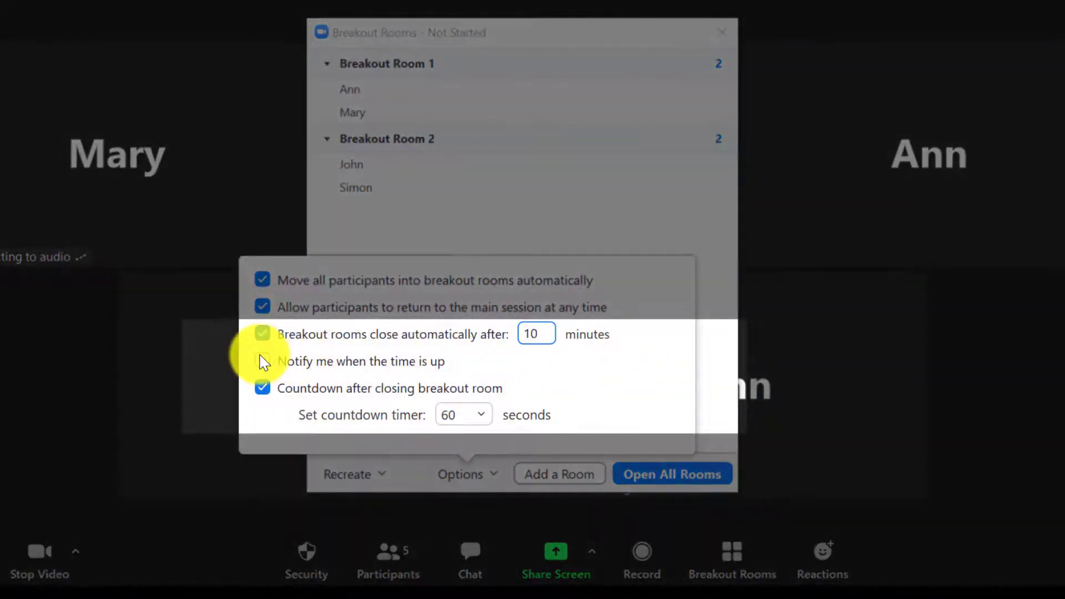
Turn on the notification for when the breakout room time is up and open all rooms.
click(262, 361)
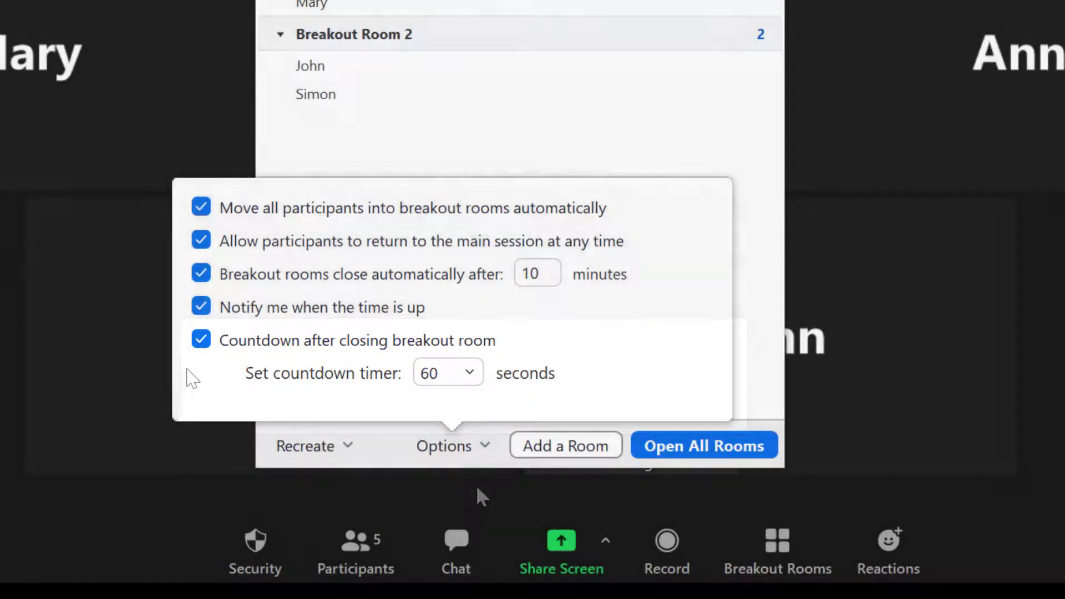
click(477, 488)
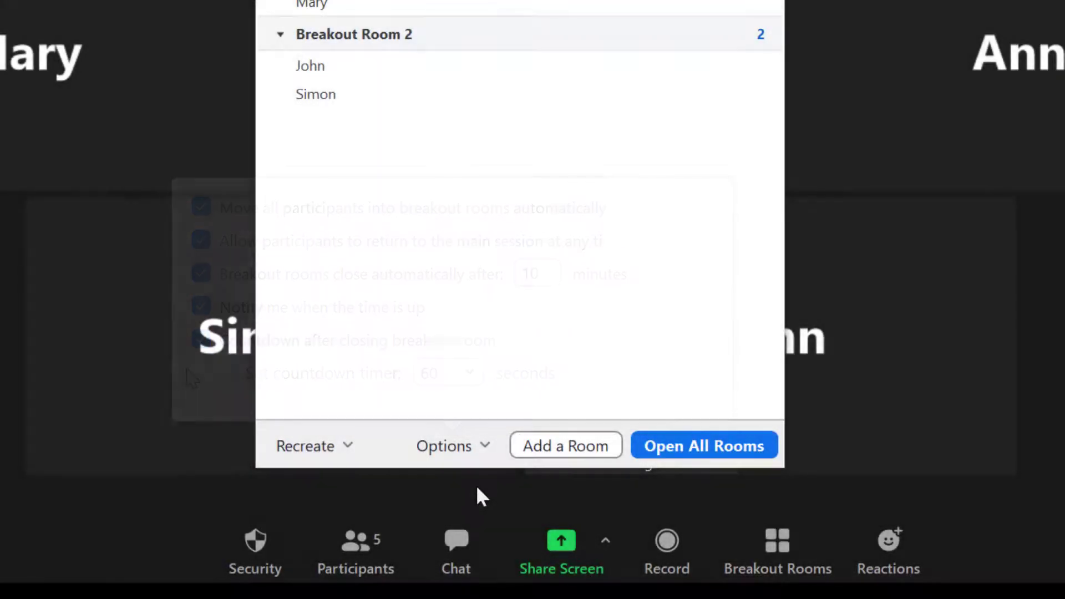
click(706, 451)
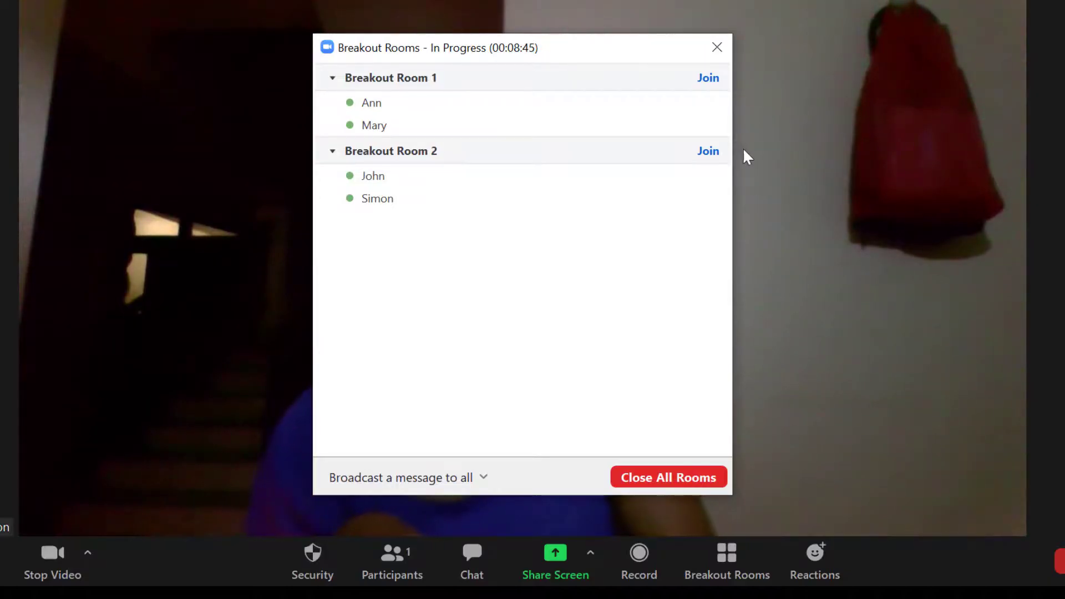
Join Breakout Room 1 as host and display its participant list.
click(709, 79)
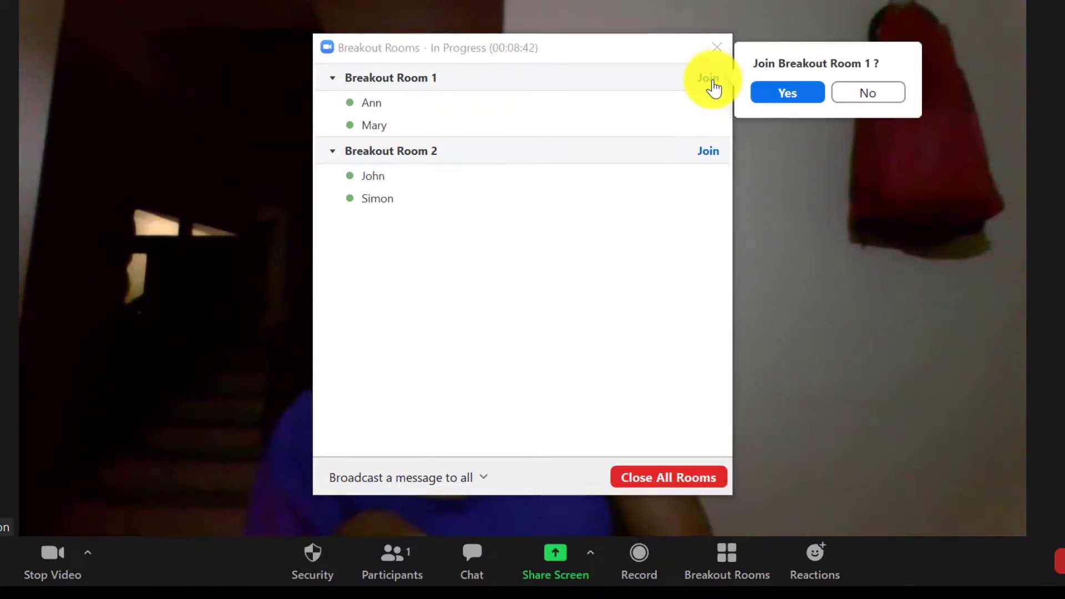
click(777, 93)
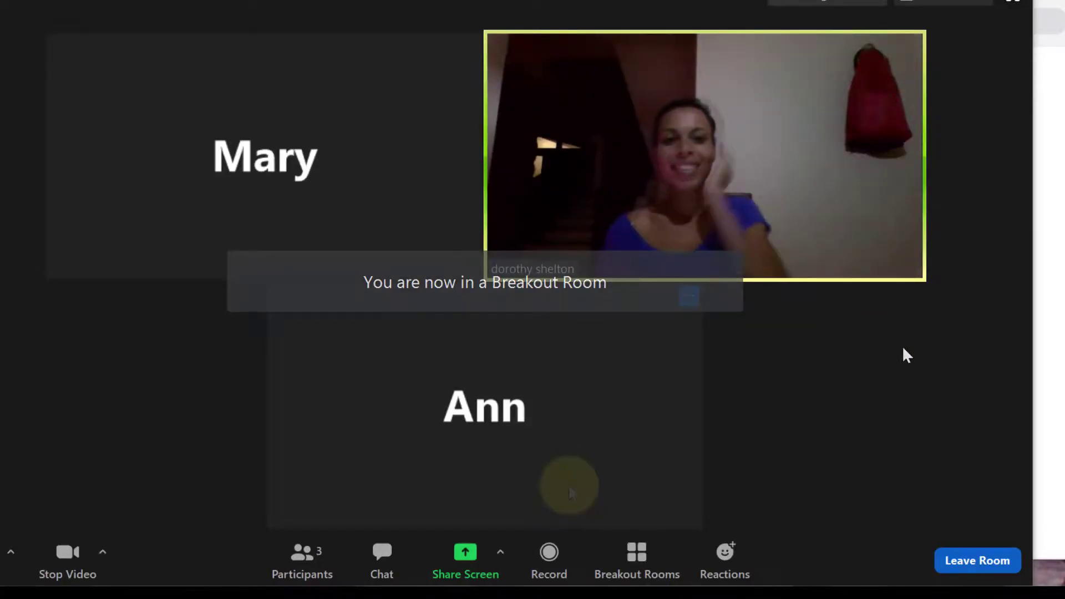
click(315, 555)
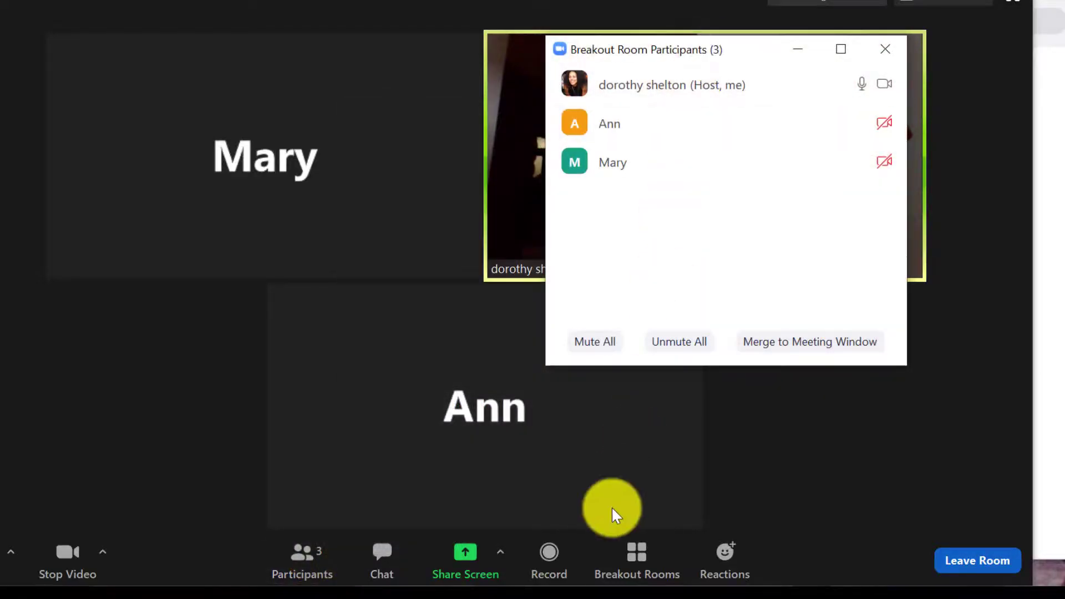
Leave Breakout Room 1 and return to the main session.
click(635, 565)
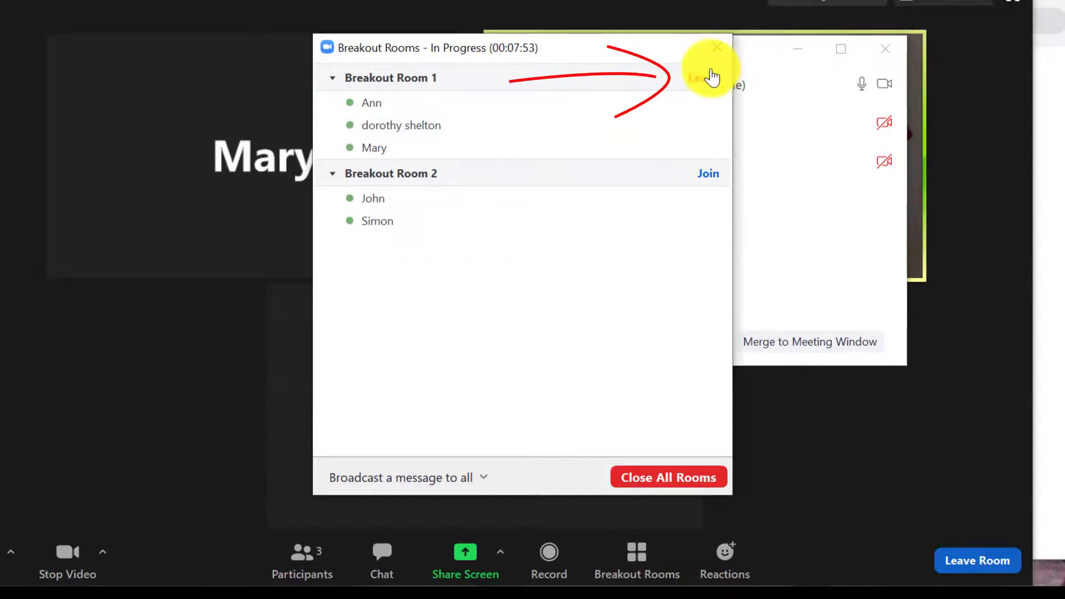
click(710, 78)
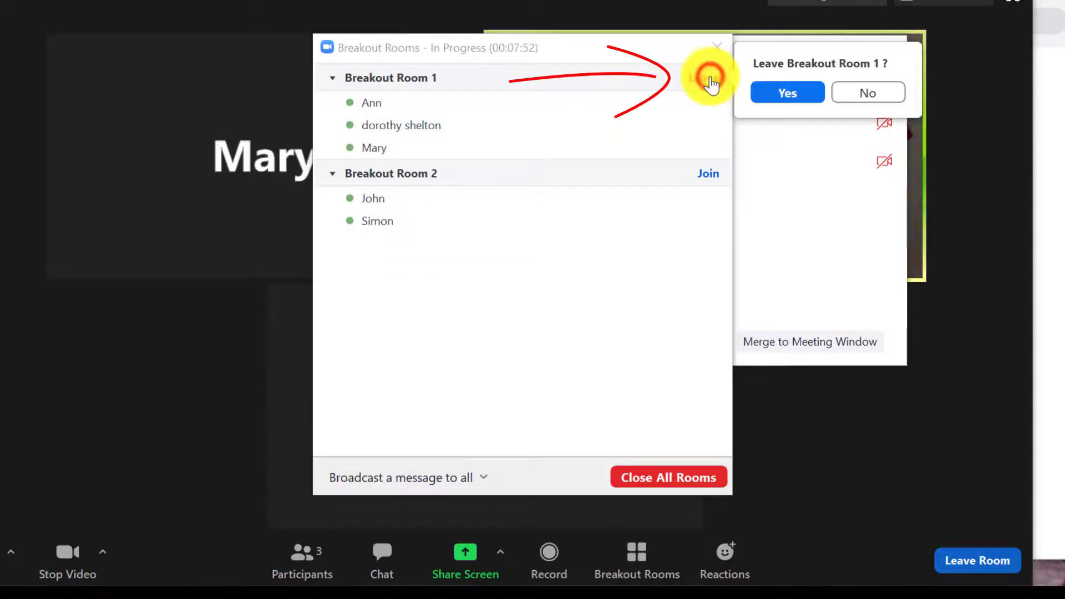
click(778, 93)
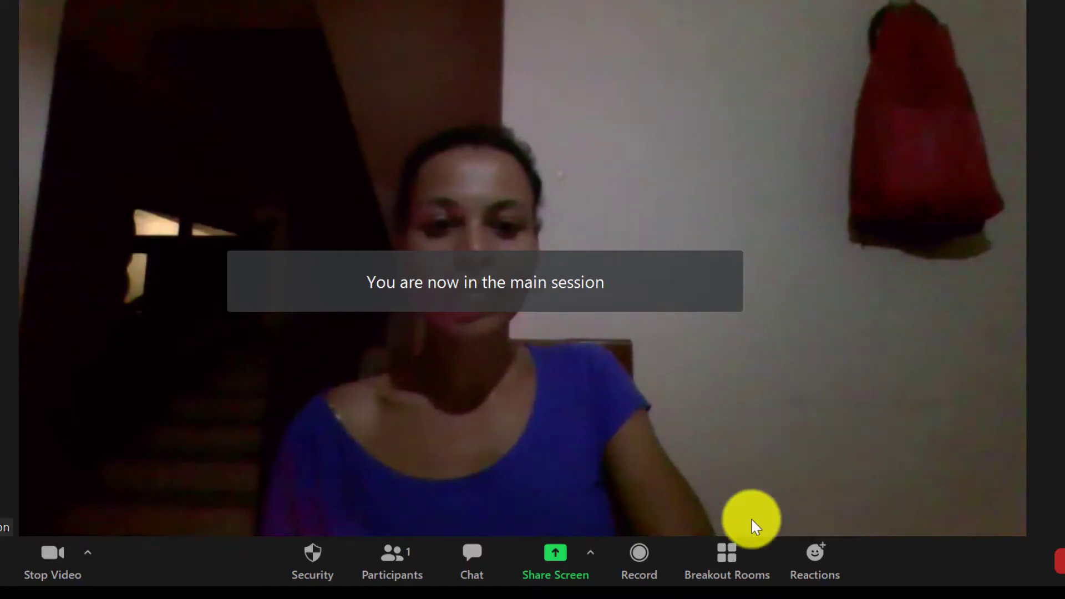
Broadcast the message "Anyone need help?" to all breakout rooms.
click(730, 555)
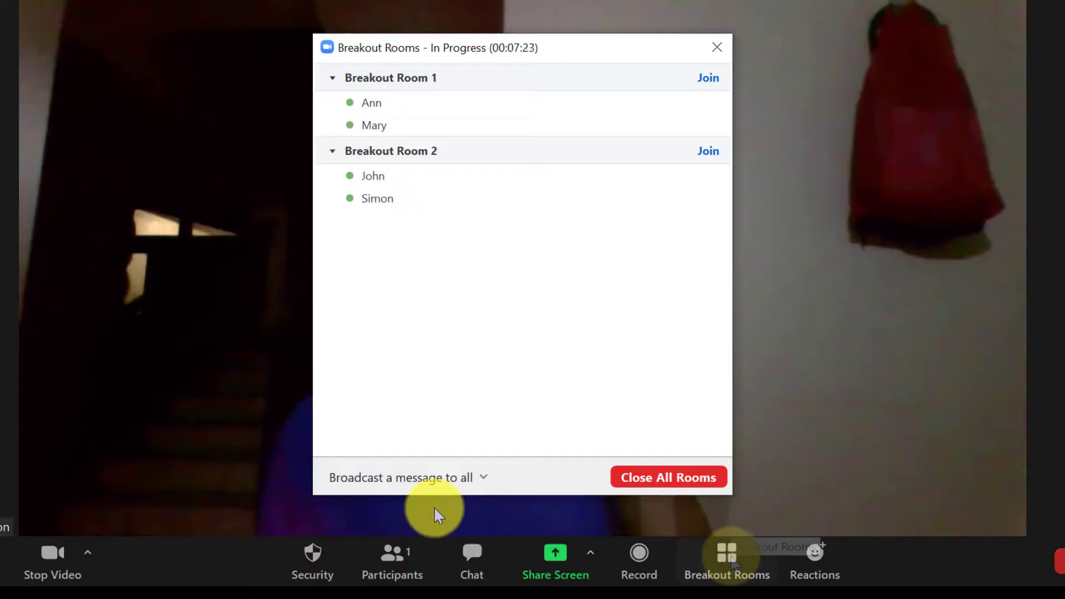
click(422, 485)
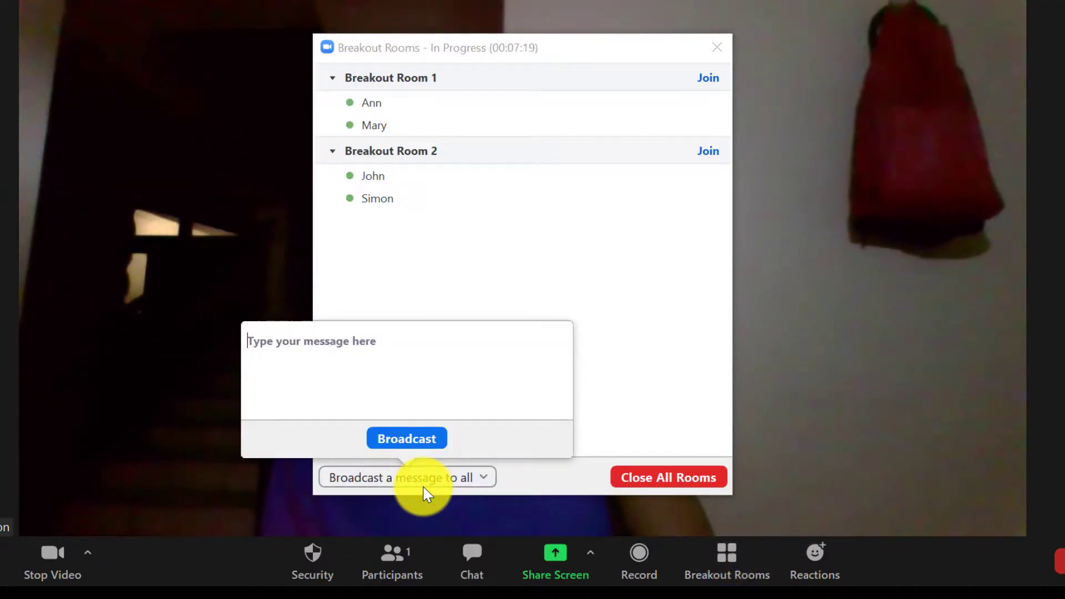
text(Anyone need help)
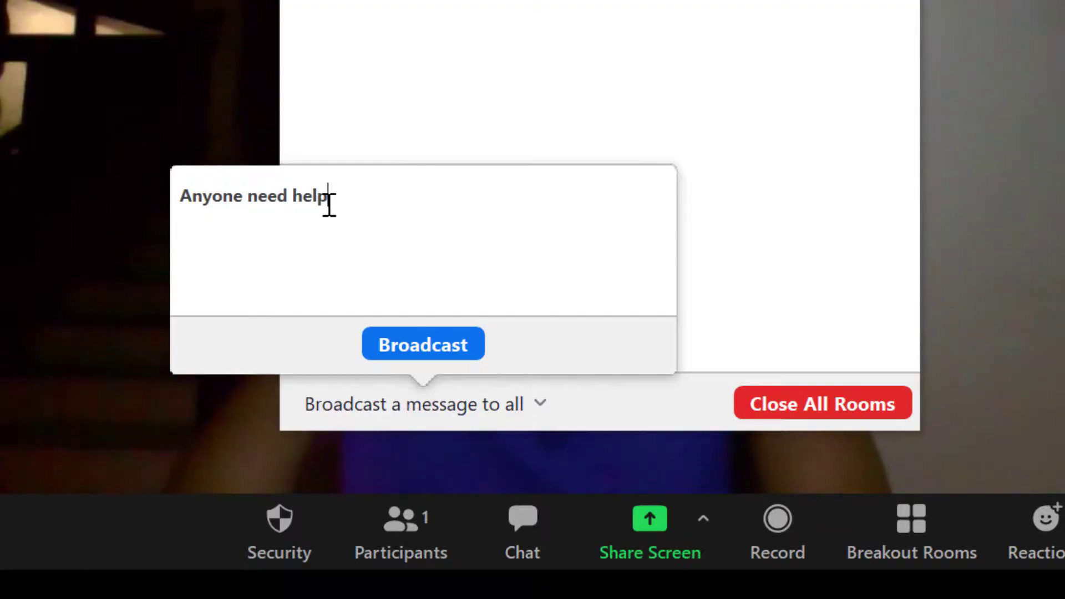
text(?)
click(399, 350)
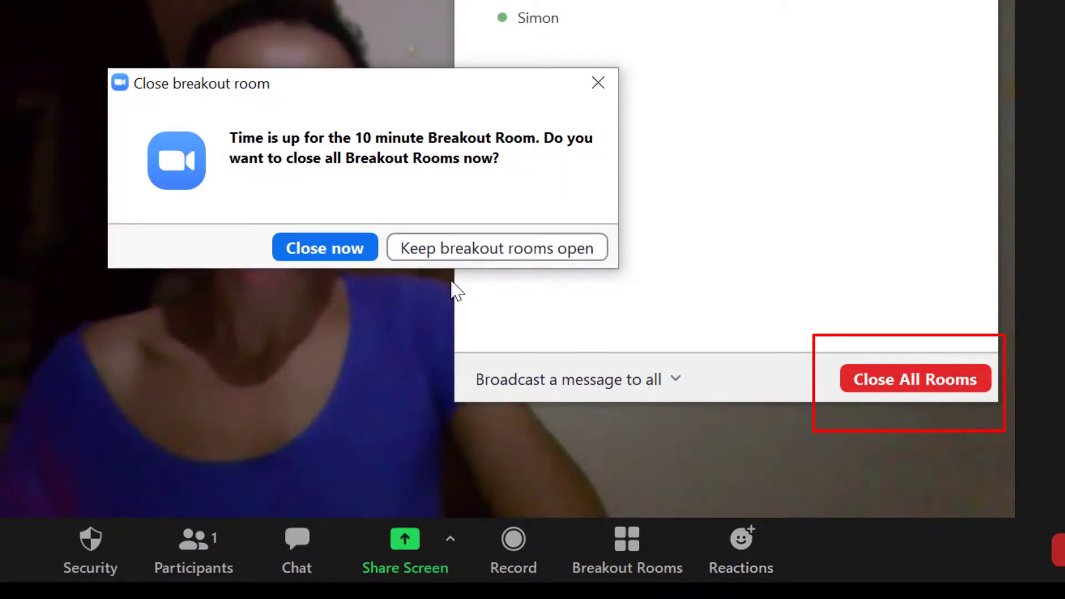
Close all breakout rooms now that the 10 minutes are up and dismiss the breakout rooms window.
click(341, 252)
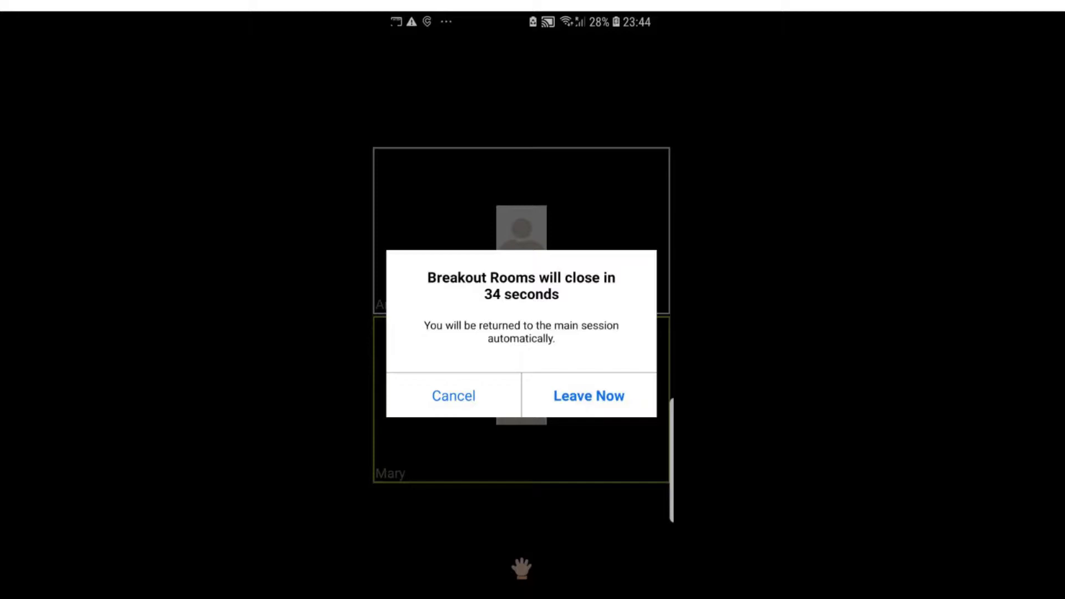
click(713, 44)
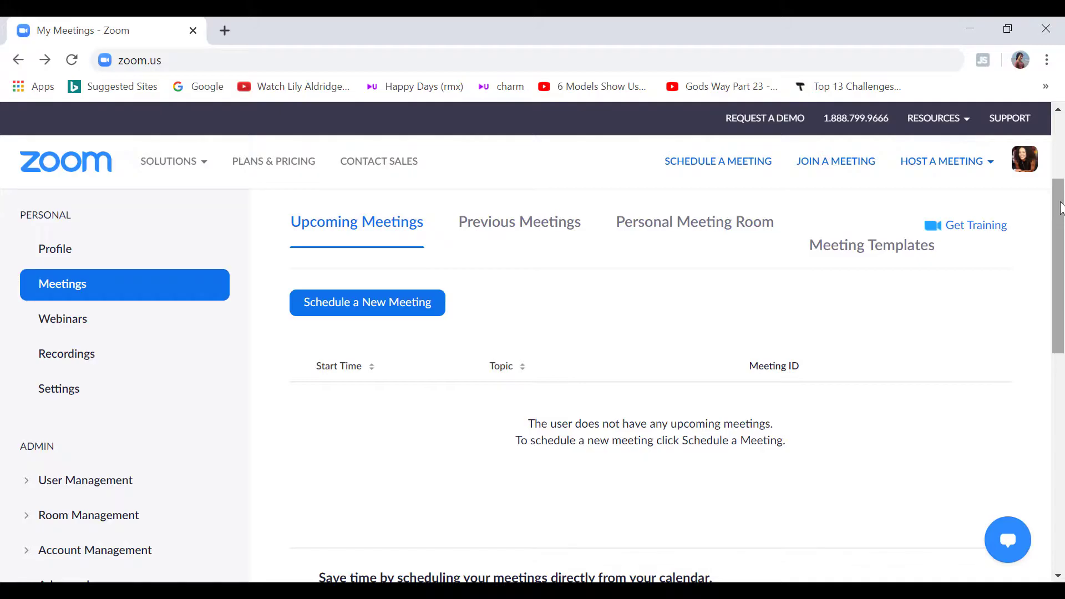
Start scheduling a new meeting on the Zoom website and set its duration to 0 hr 45 min.
click(743, 171)
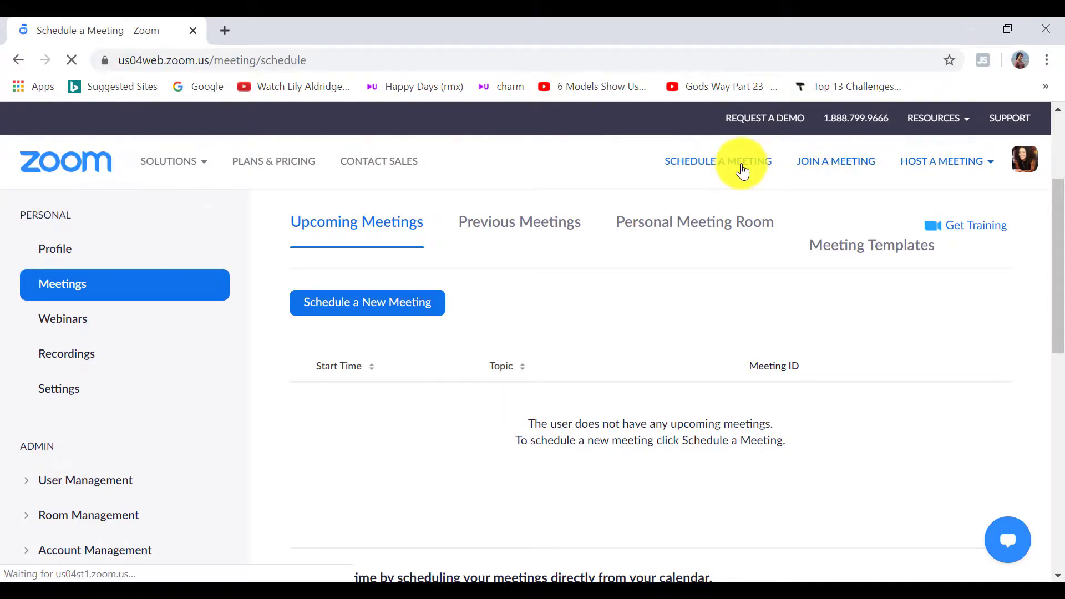
scroll(1063, 313, down, 4)
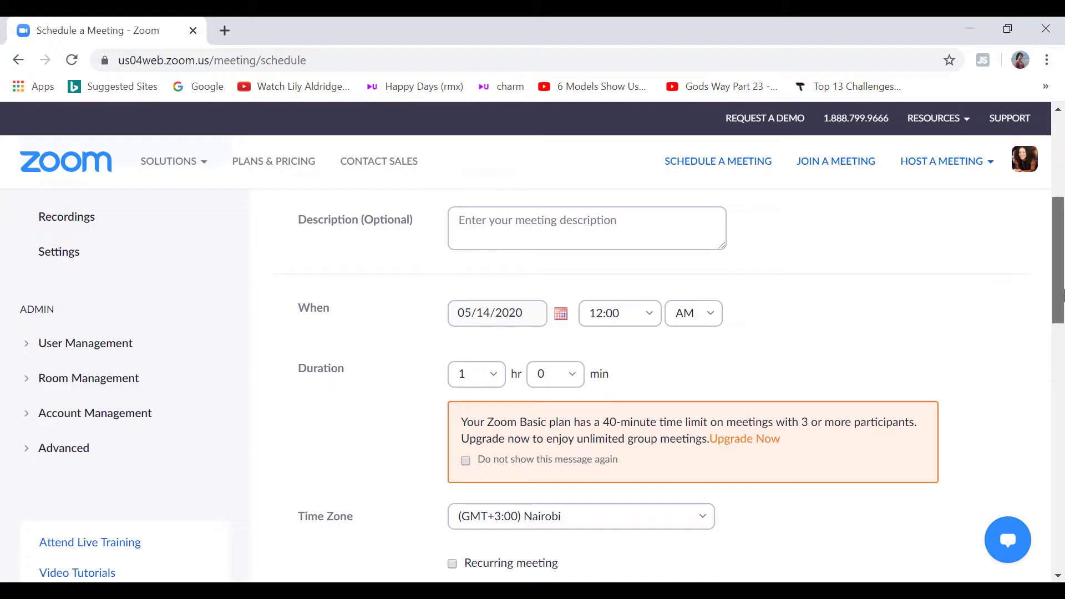
scroll(1062, 312, down, 1)
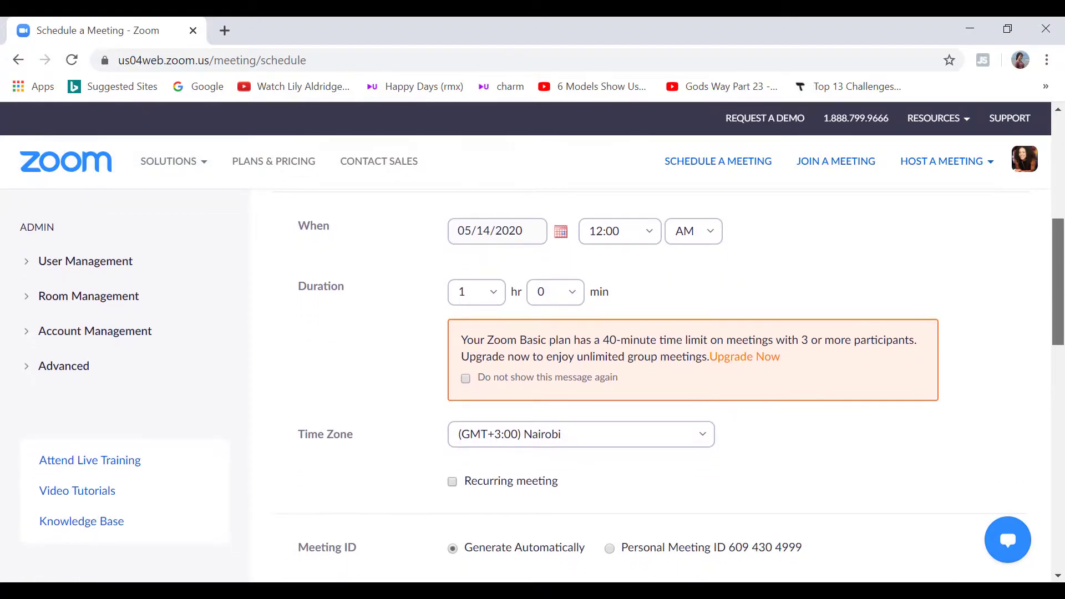
click(555, 292)
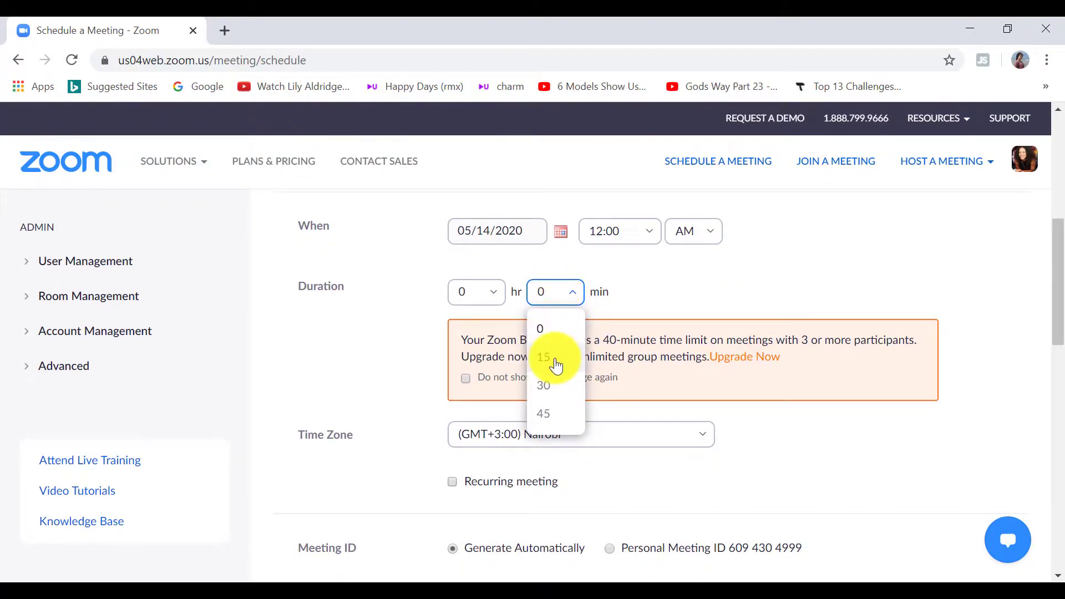
click(554, 416)
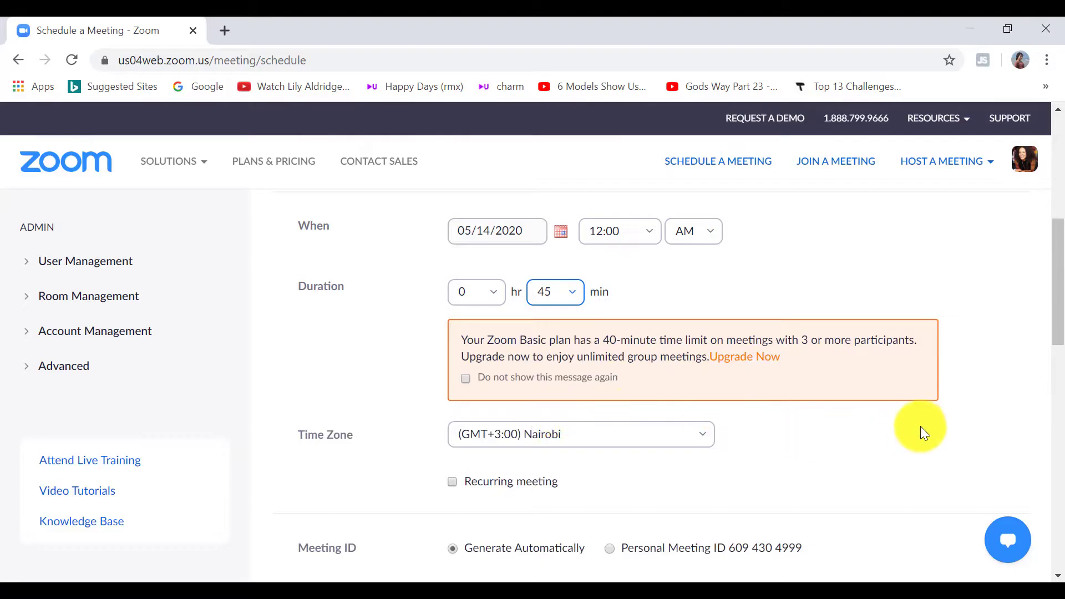
Enable Breakout Room pre-assign for the scheduled meeting and add a first room to the assignment.
drag(1061, 302, 1062, 447)
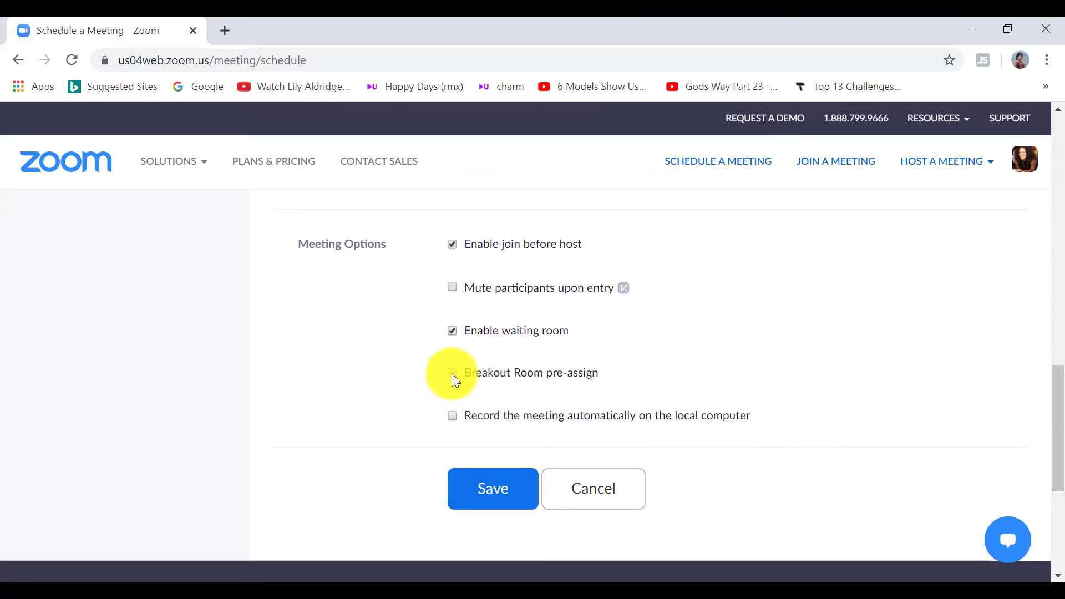
click(452, 373)
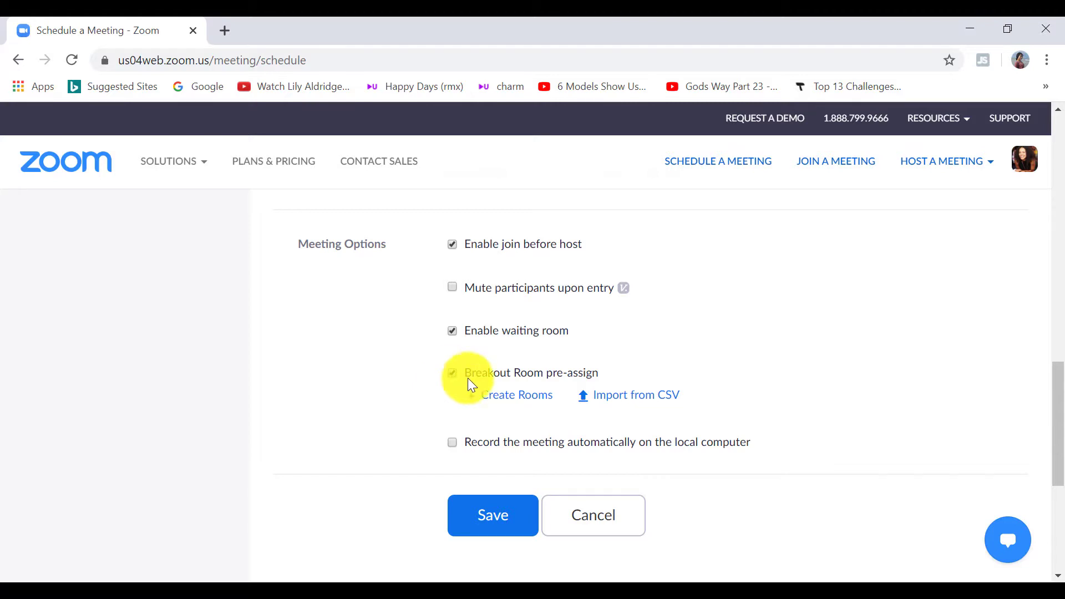
click(510, 396)
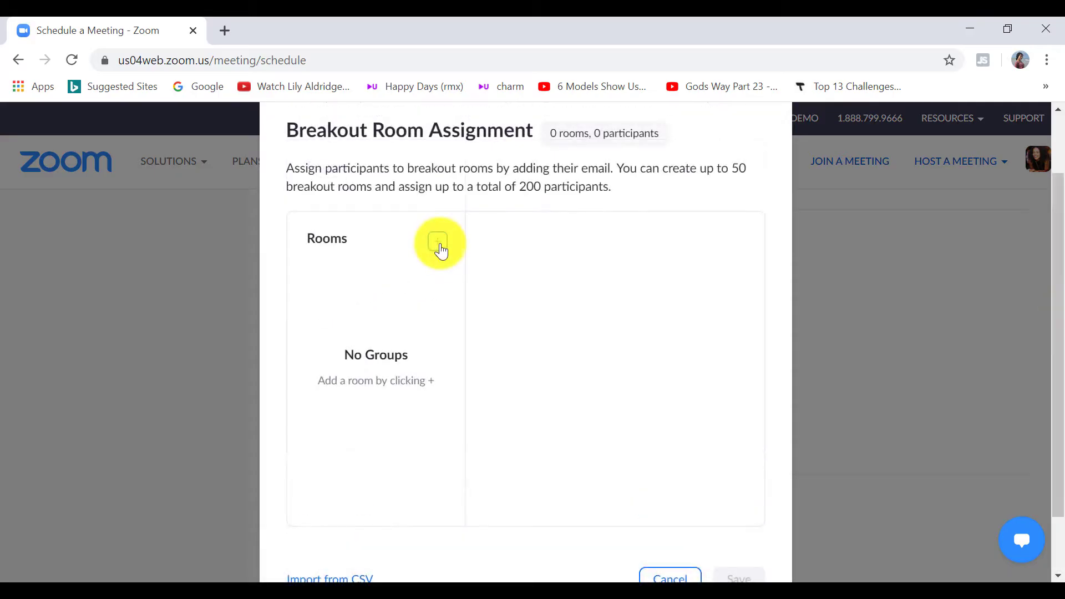
click(438, 244)
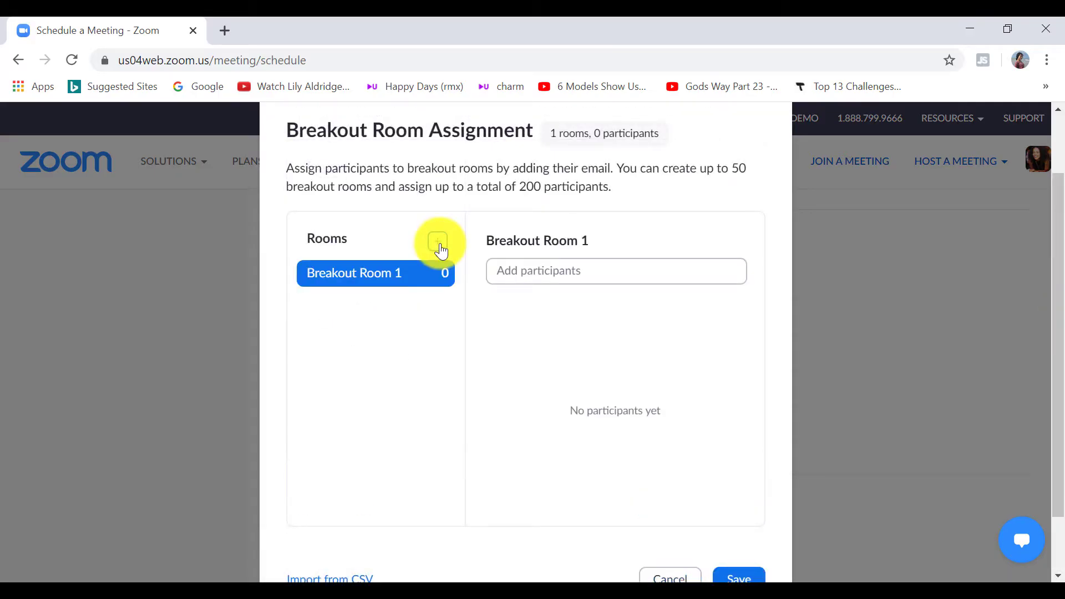
drag(1057, 261, 1061, 275)
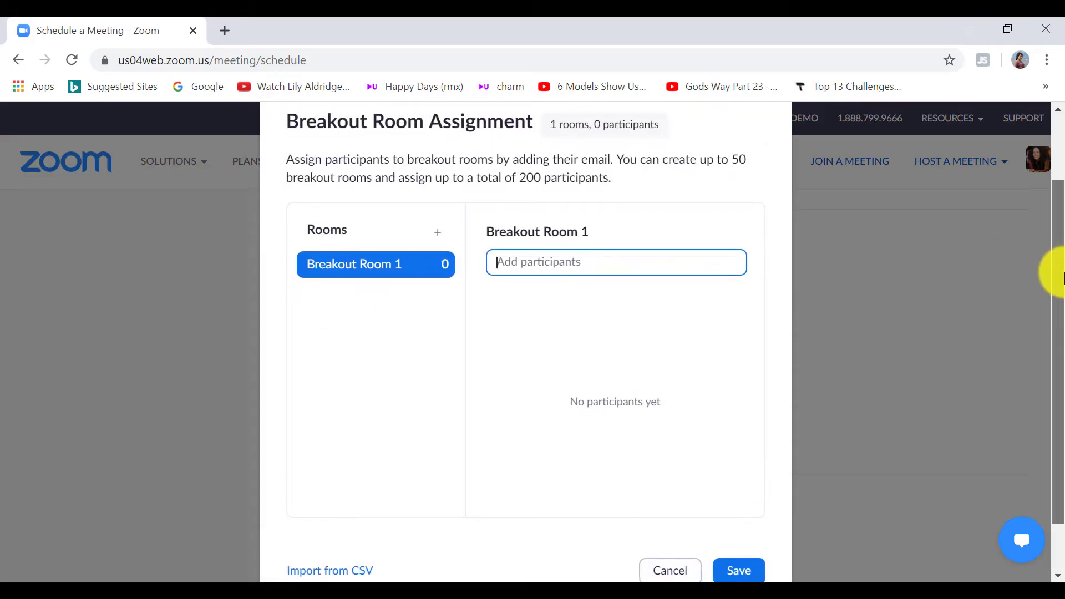